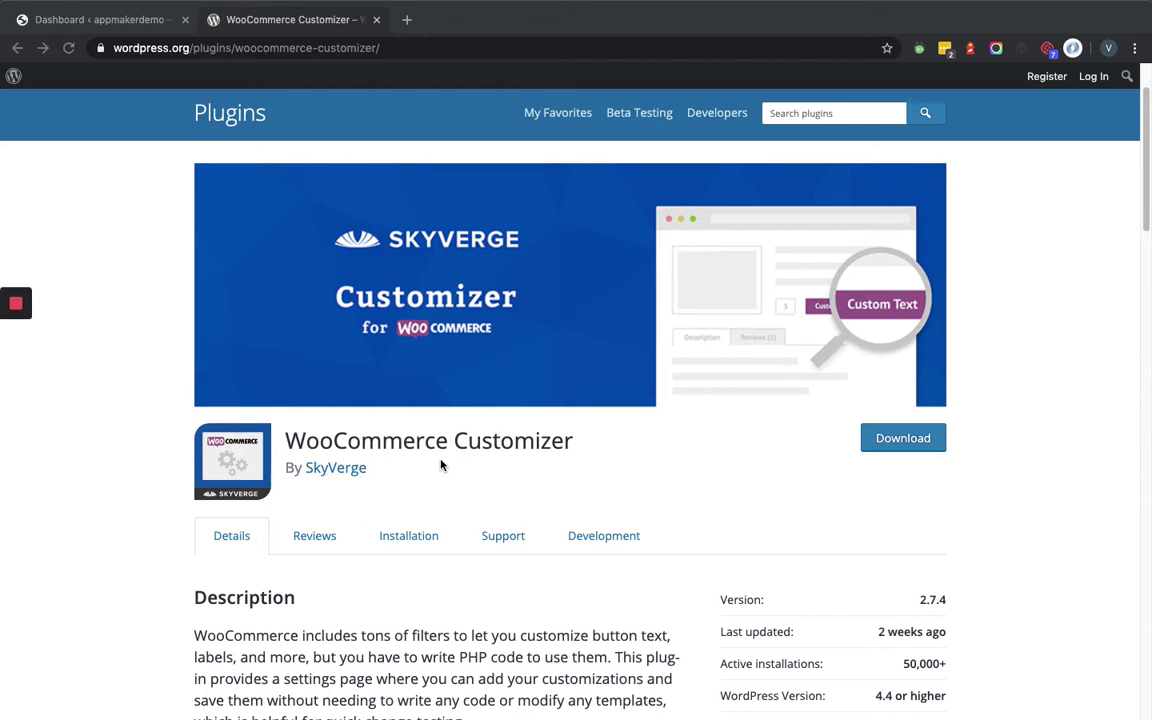
# Open the site's page for adding plugins and search for "WooCommerce Customizer".
pyautogui.click(88, 25)
pyautogui.moveTo(120, 440)
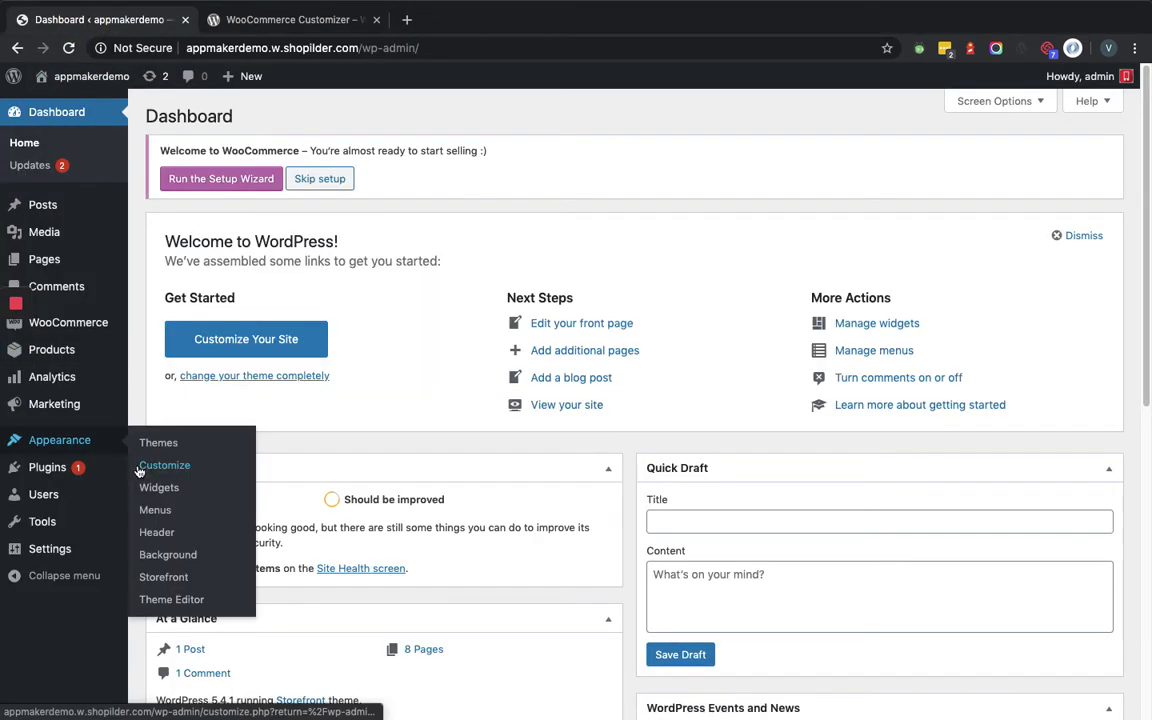
pyautogui.moveTo(110, 467)
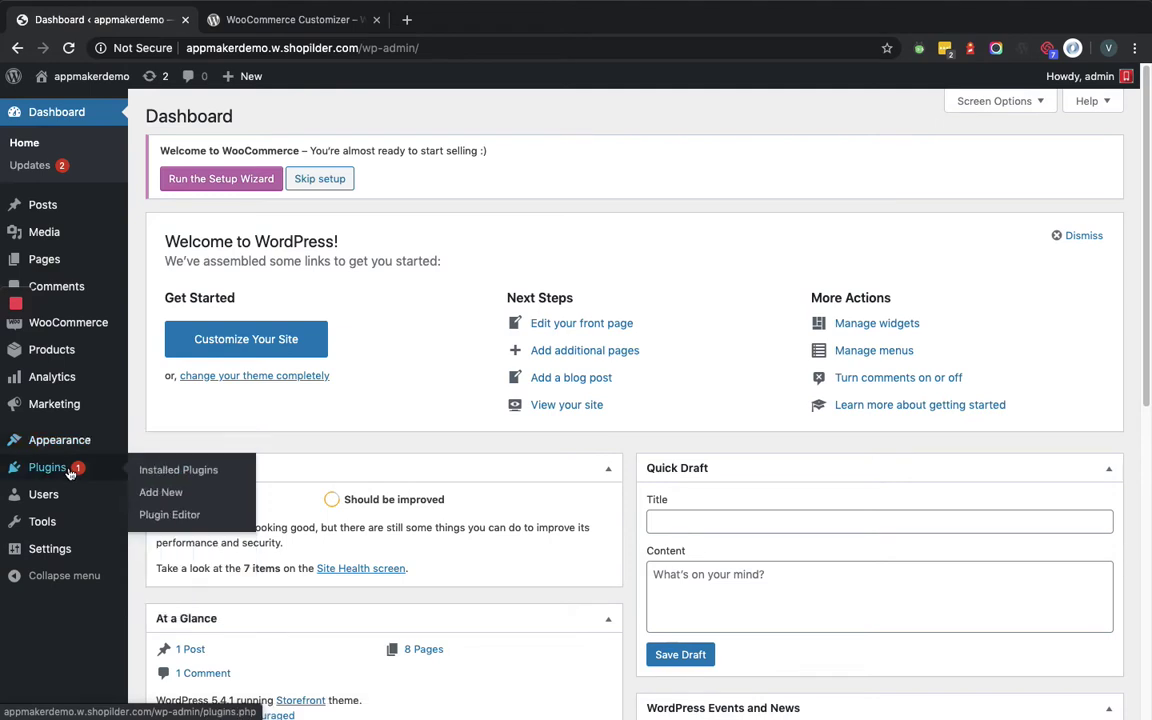
pyautogui.click(160, 493)
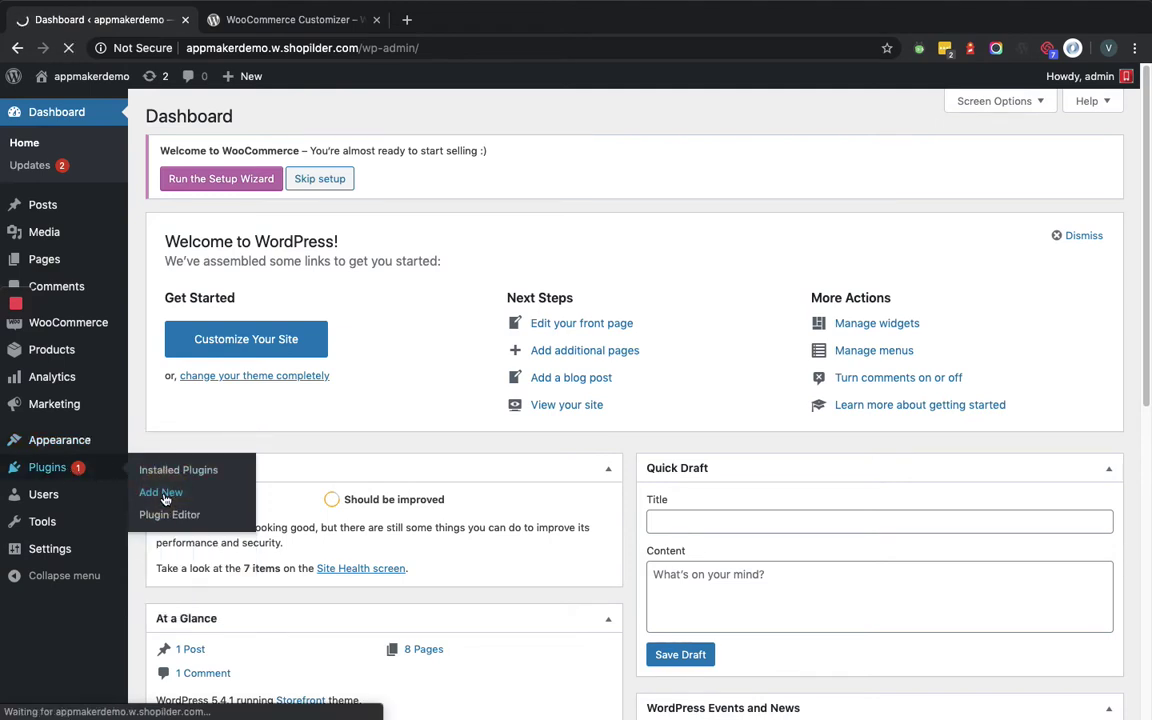
pyautogui.moveTo(15, 316)
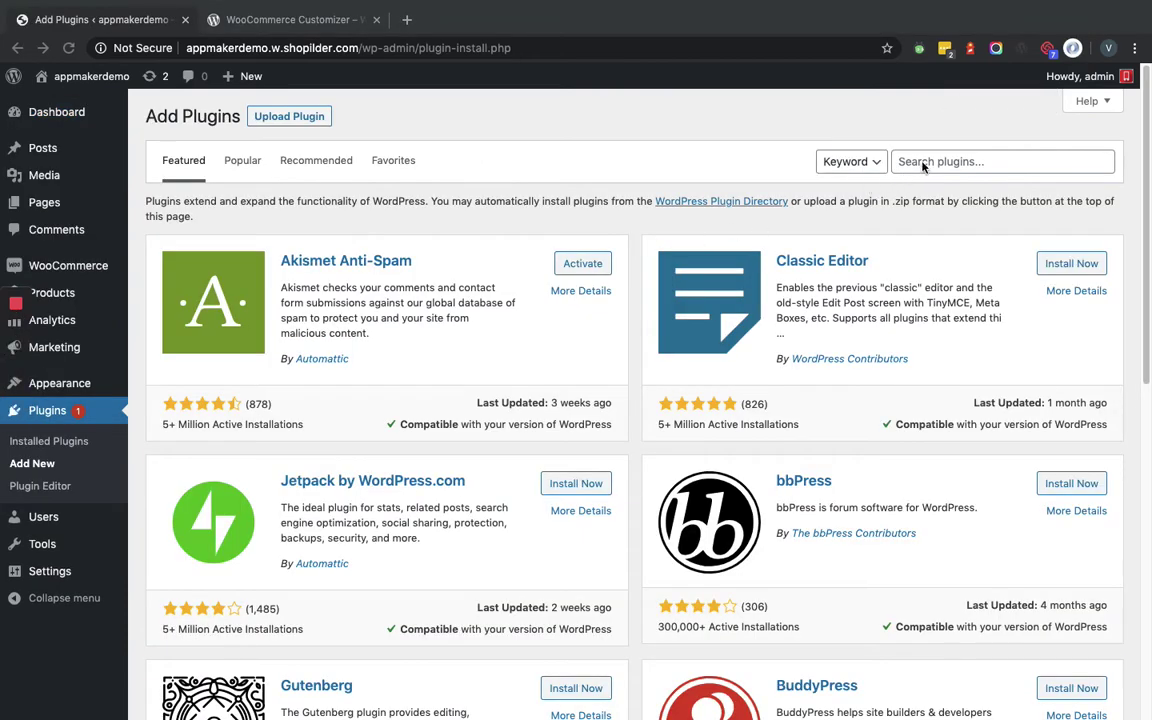
pyautogui.click(923, 161)
pyautogui.write('WooCommerce Customizer')
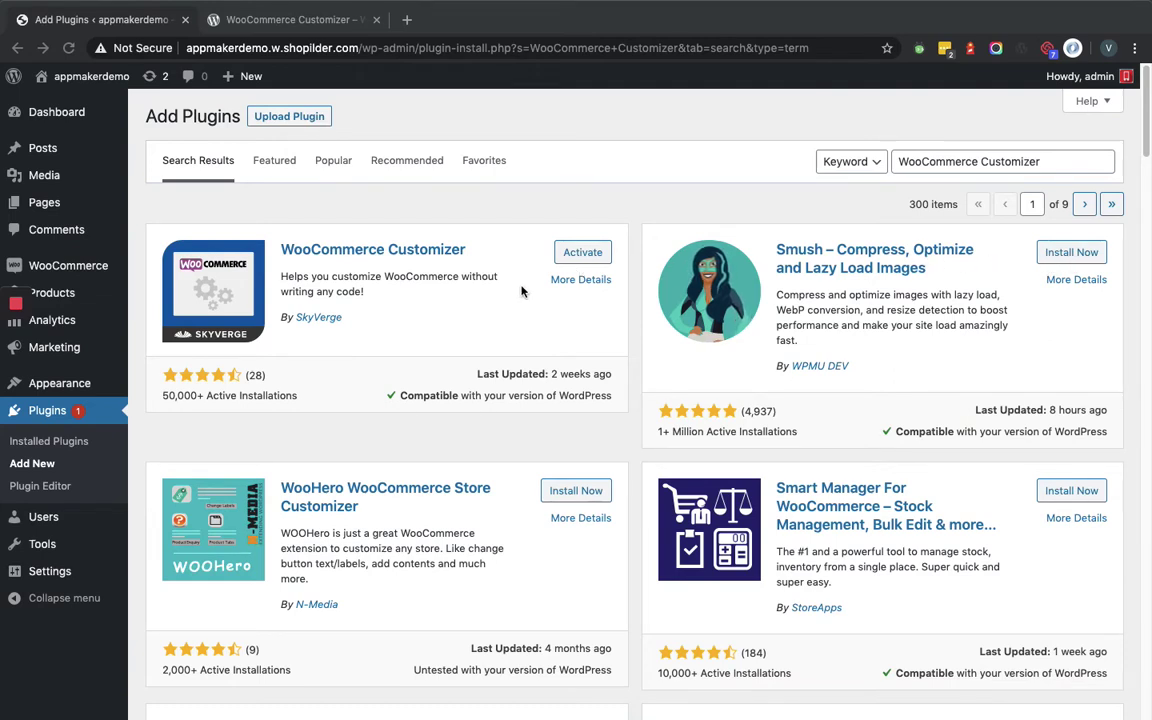
# Activate the WooCommerce Customizer plugin by SkyVerge and open its configuration page.
pyautogui.click(568, 255)
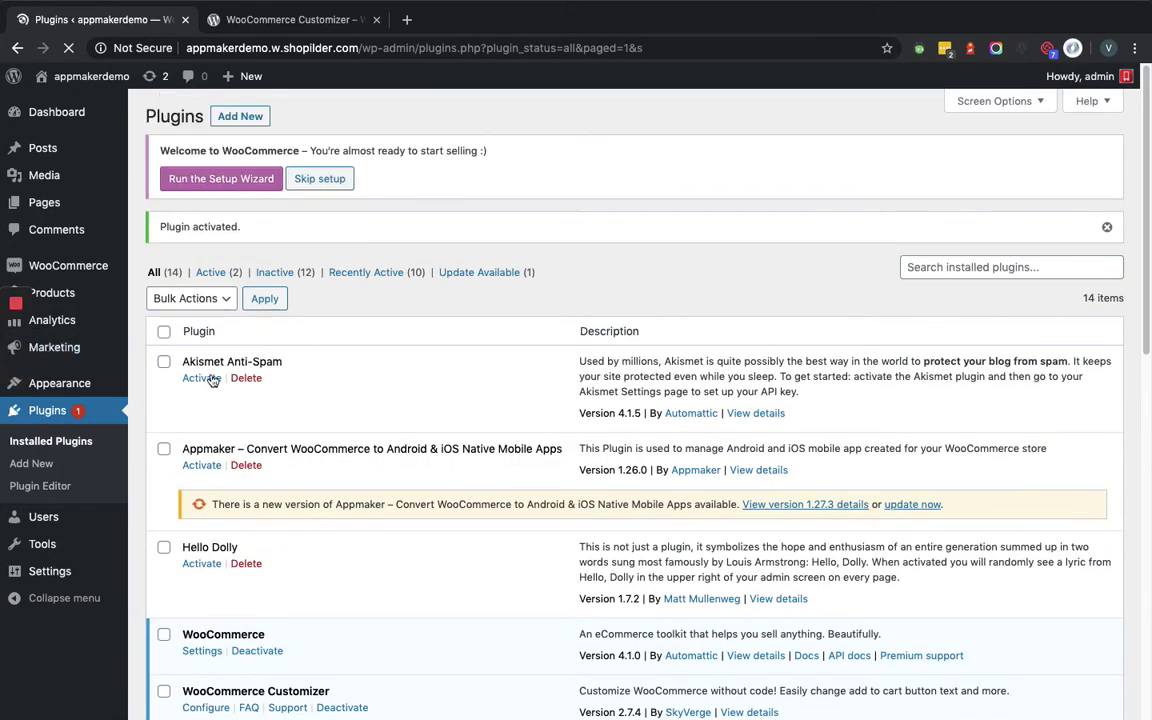
pyautogui.scroll(-10, 296, 446)
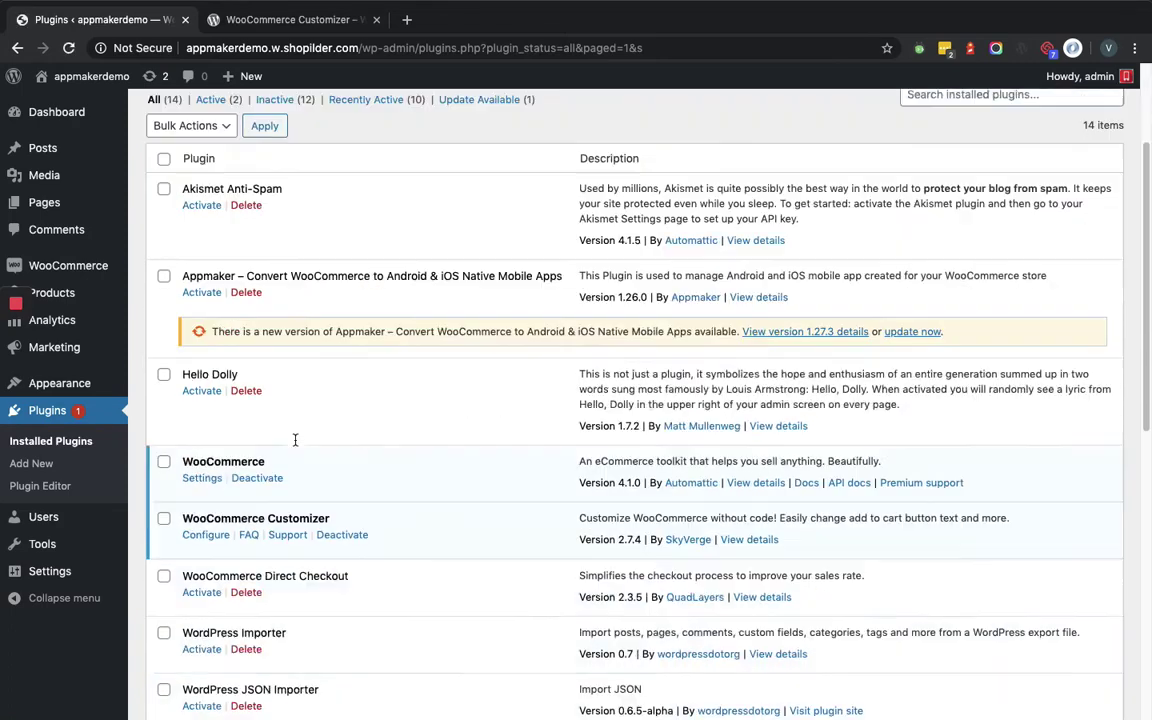
pyautogui.scroll(2, 296, 400)
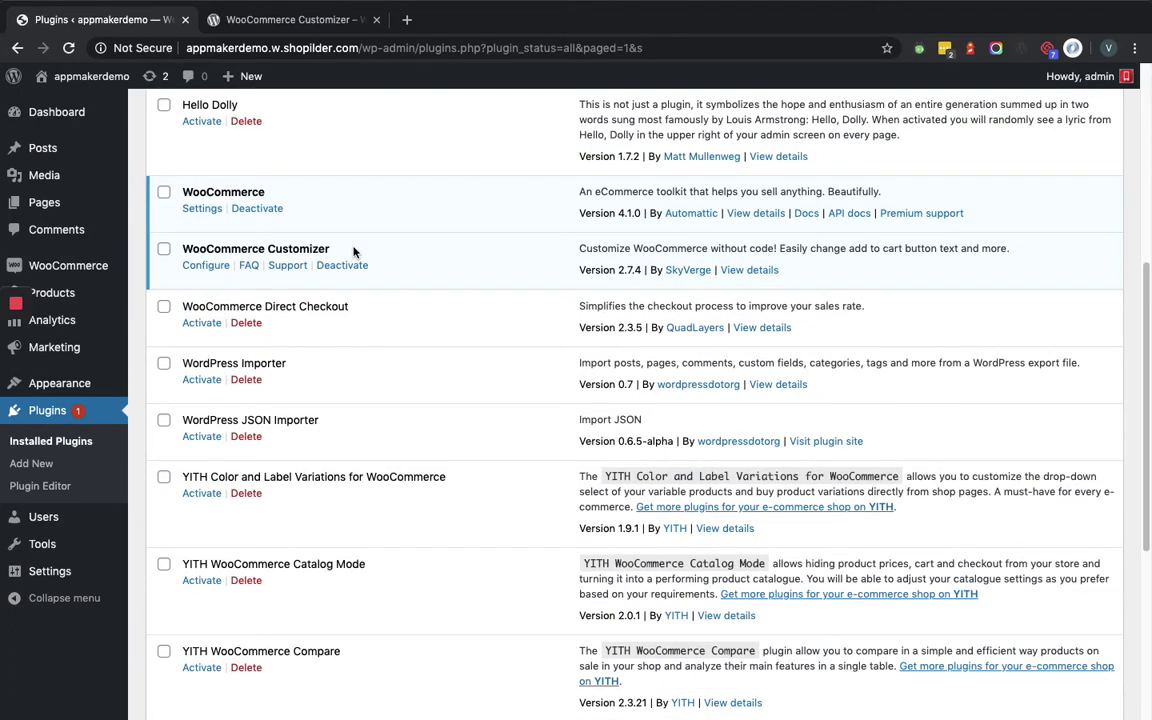
pyautogui.click(206, 266)
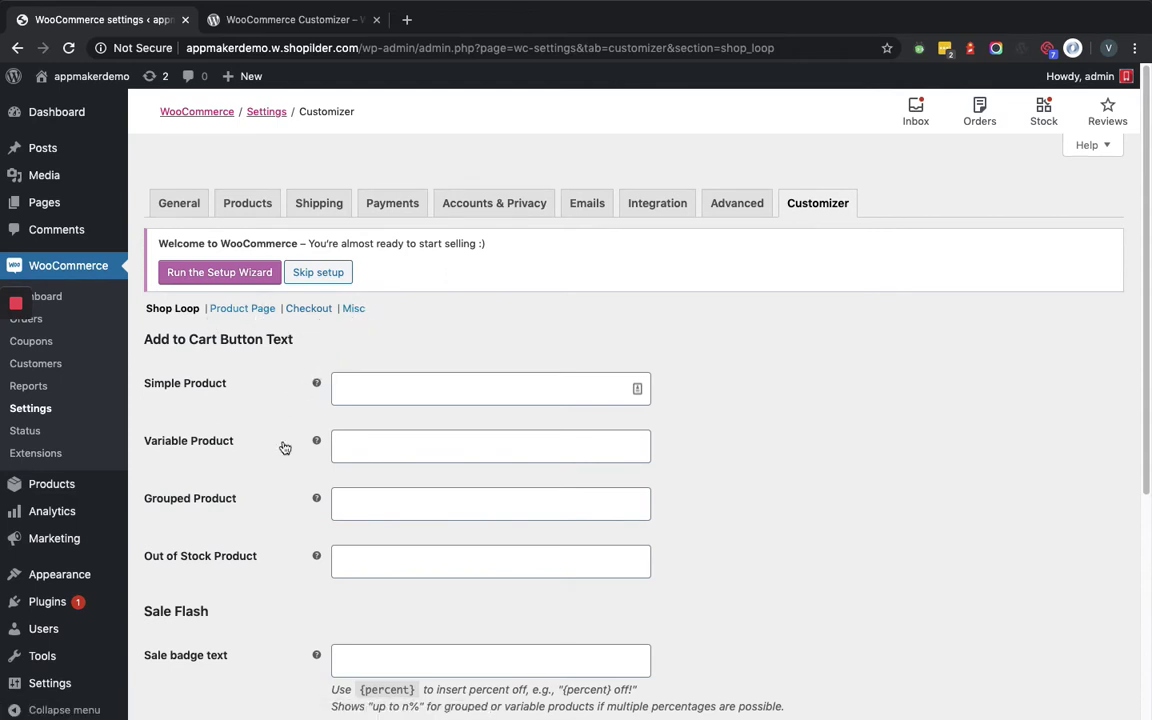
# Set the Shop Loop add-to-cart button text to "Buy Now" for simple products and "Buy Now!" for variable products.
pyautogui.scroll(-1, 285, 447)
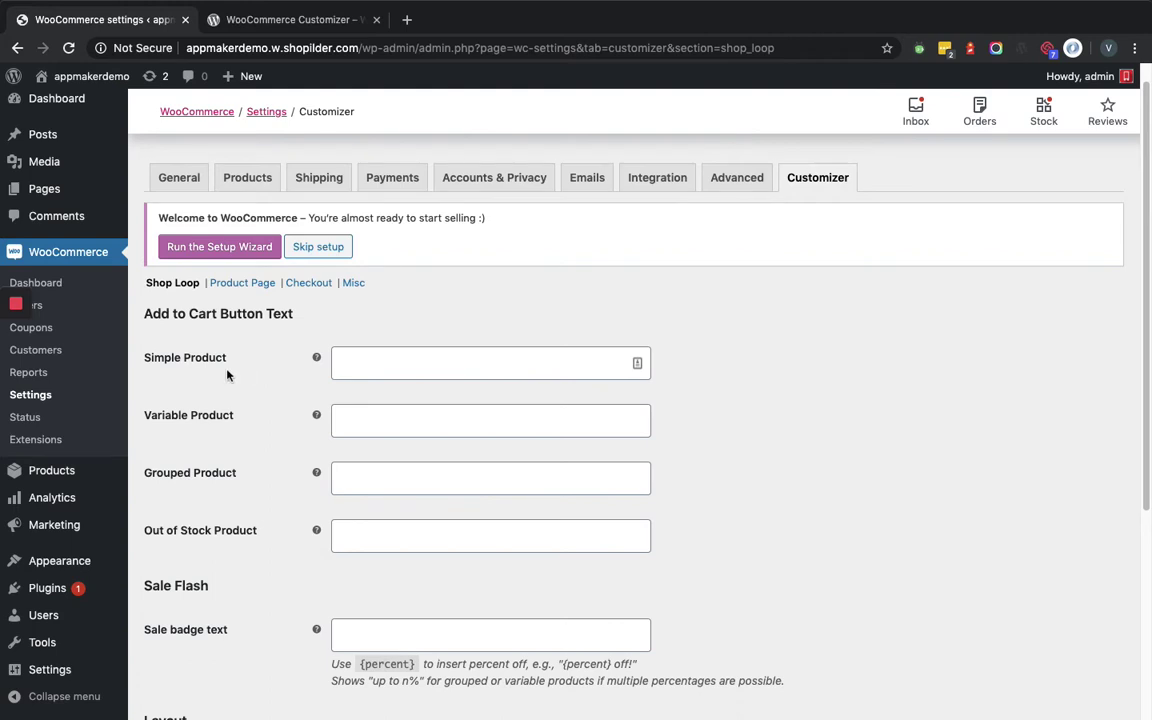
pyautogui.click(373, 362)
pyautogui.click(376, 432)
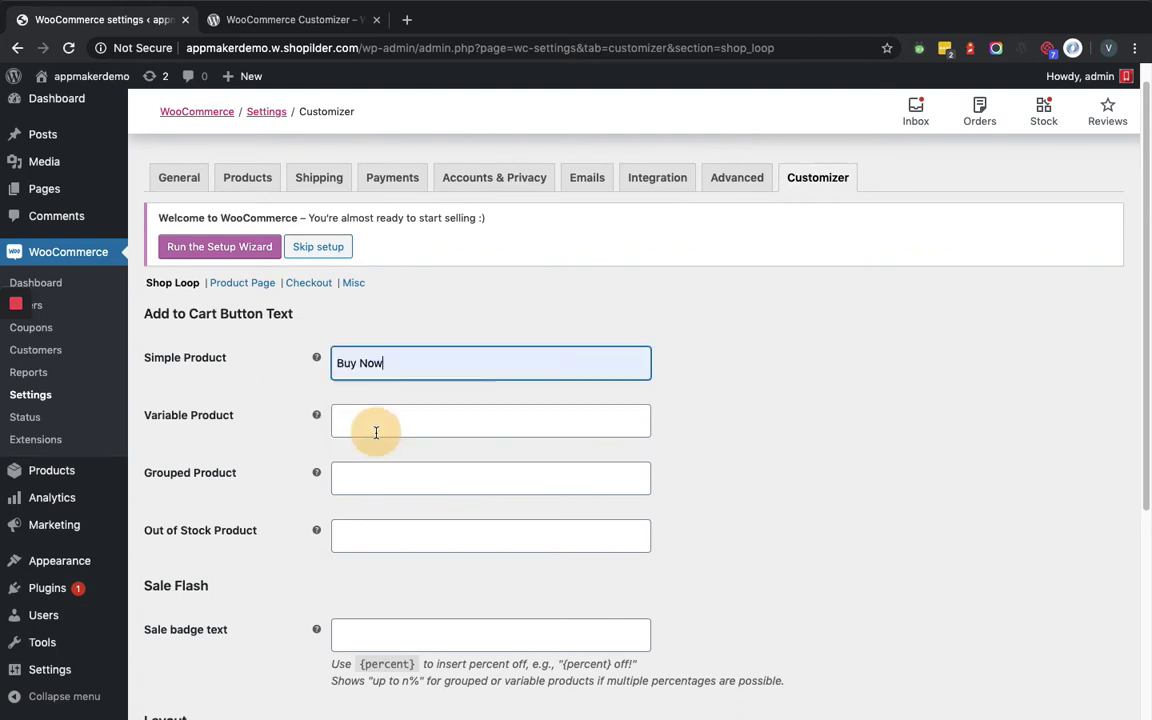
pyautogui.click(357, 422)
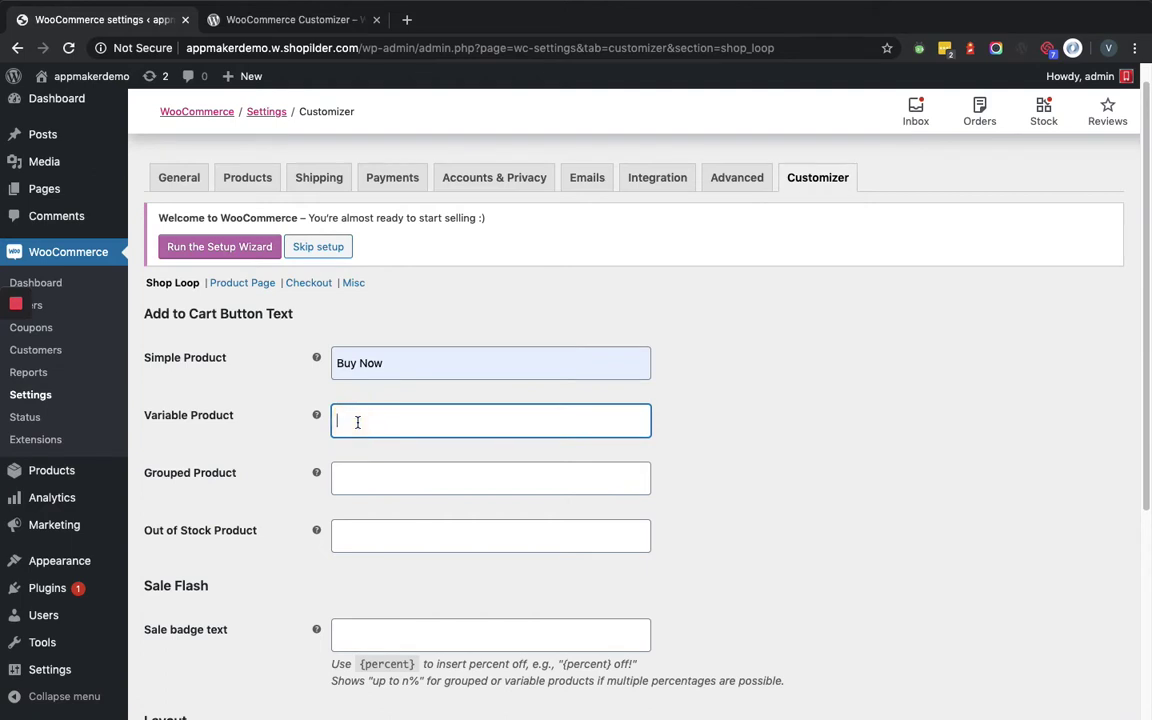
pyautogui.write('Buy Now!')
# Copy the example text "{percent} off!" from the Sale Flash hint and use it as the sale badge text.
pyautogui.scroll(-1, 273, 548)
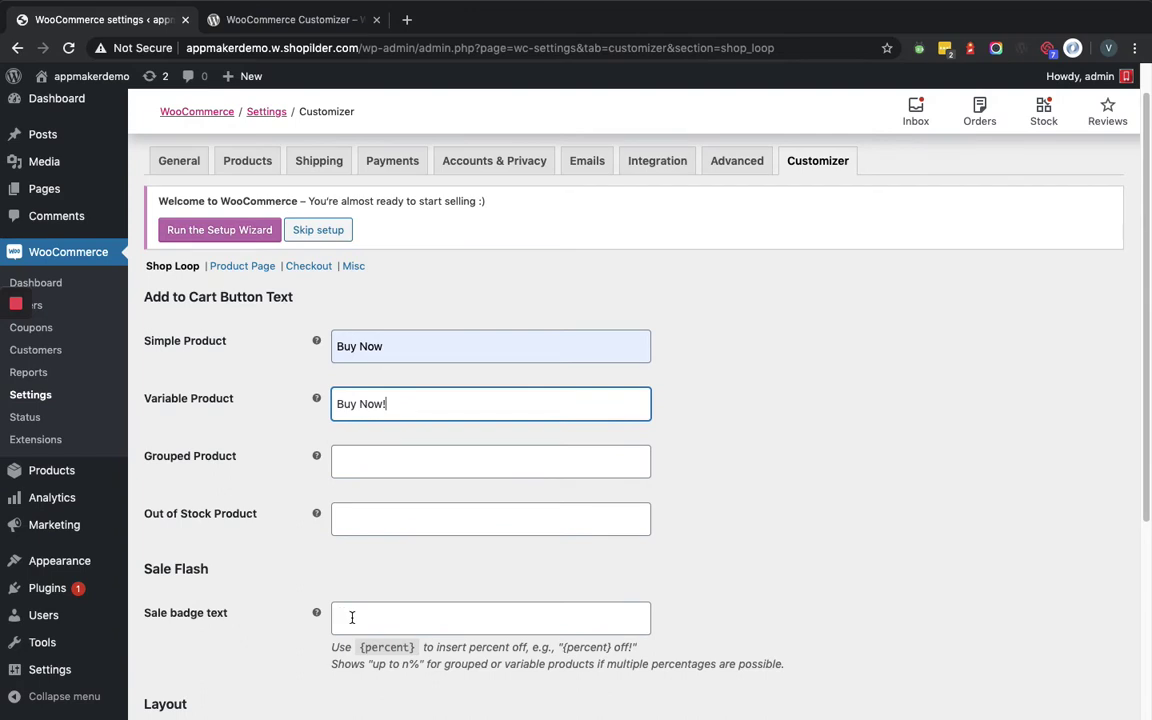
pyautogui.click(561, 649)
pyautogui.doubleClick(561, 649)
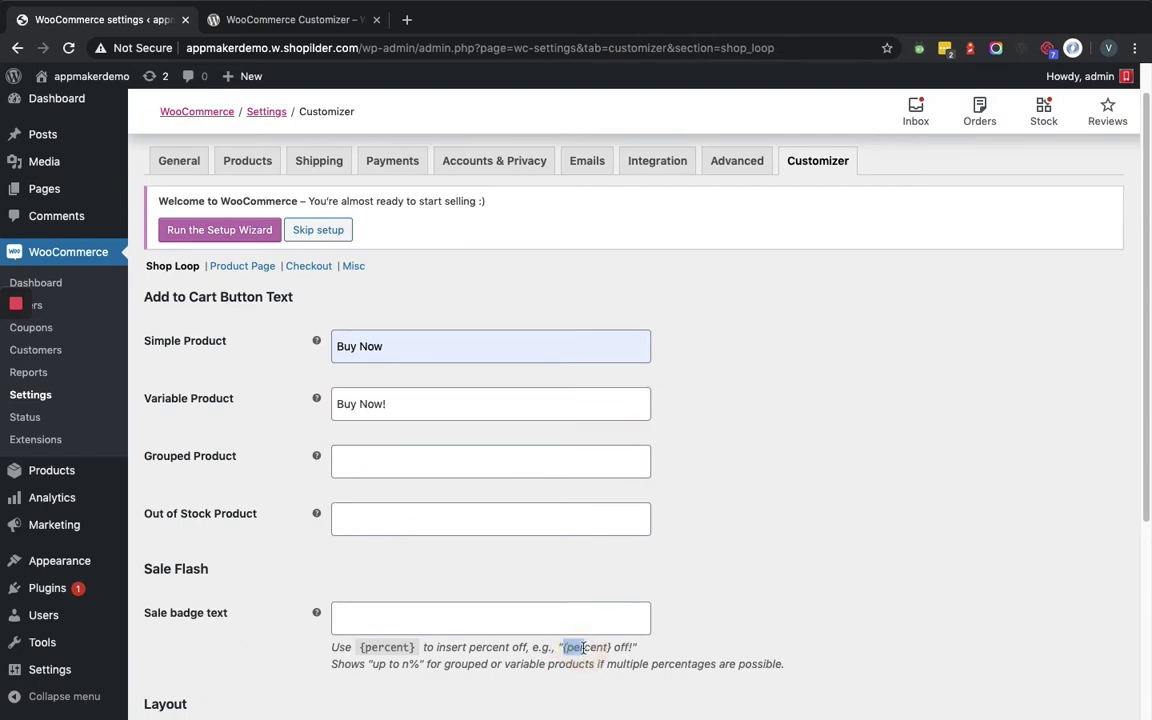
pyautogui.click(566, 651)
pyautogui.moveTo(563, 649); pyautogui.dragTo(635, 650)
pyautogui.hotkey('ctrl', 'c')
pyautogui.click(488, 617)
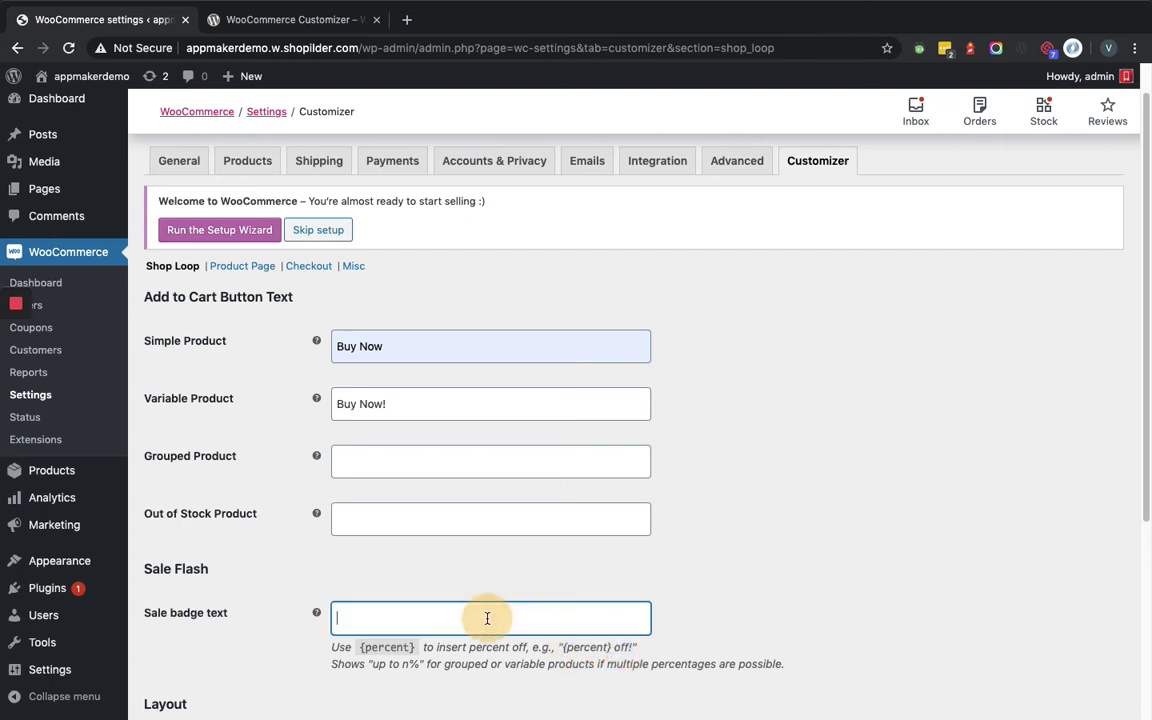
pyautogui.hotkey('ctrl', 'v')
pyautogui.click(873, 494)
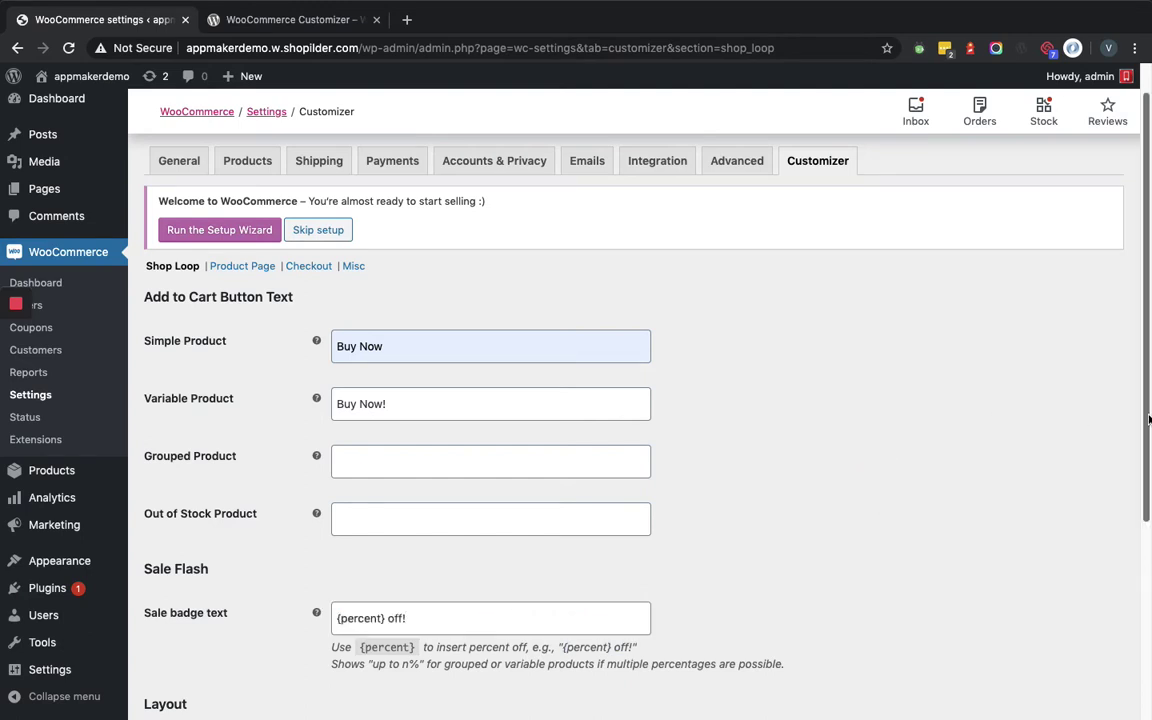
# Set the layout to 6 products and 3 product columns displayed per page, and save the changes.
pyautogui.moveTo(1146, 408); pyautogui.dragTo(1142, 643)
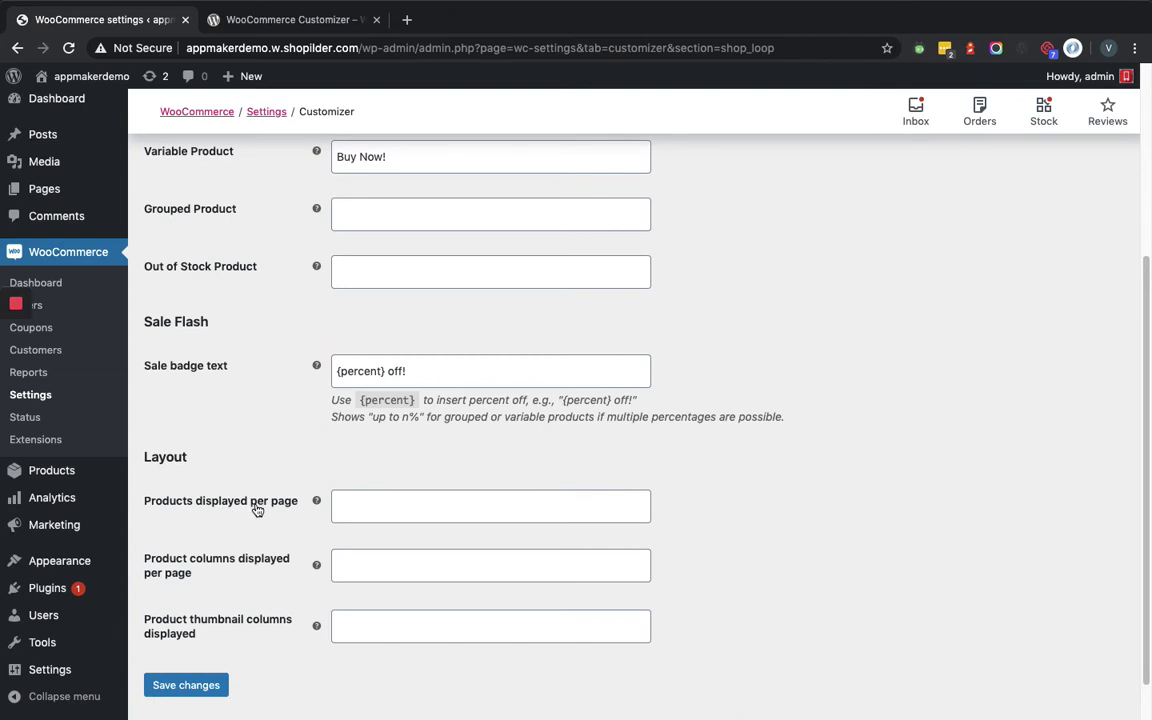
pyautogui.click(433, 499)
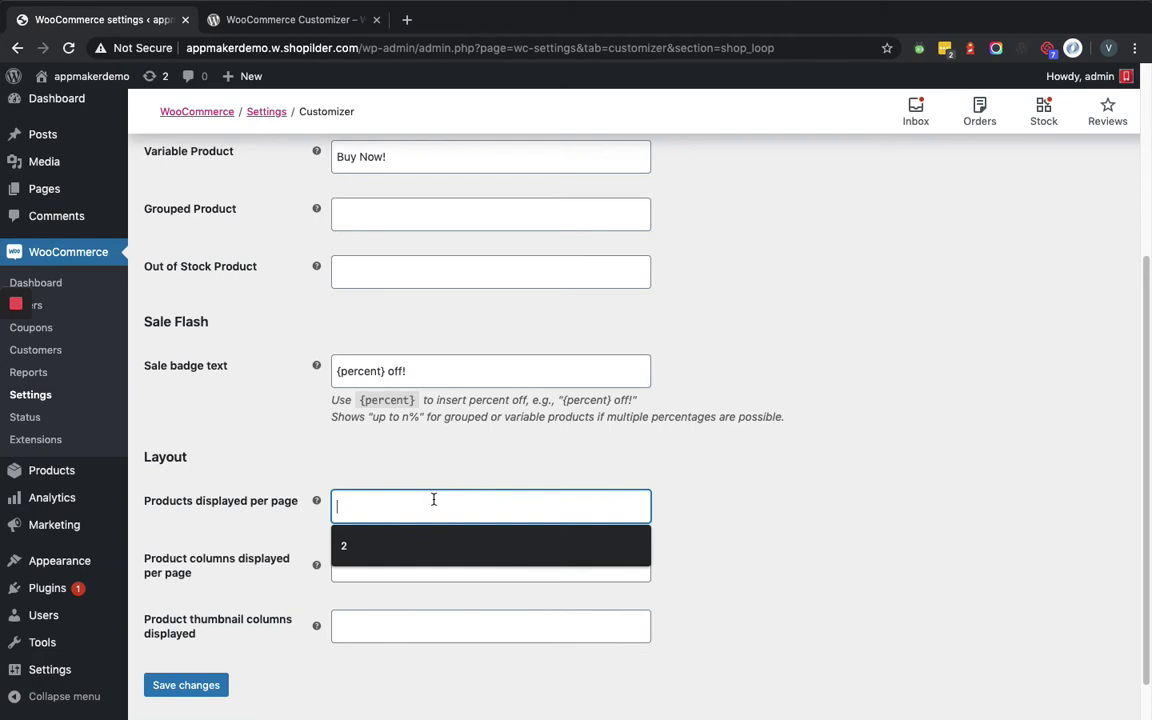
pyautogui.write('6')
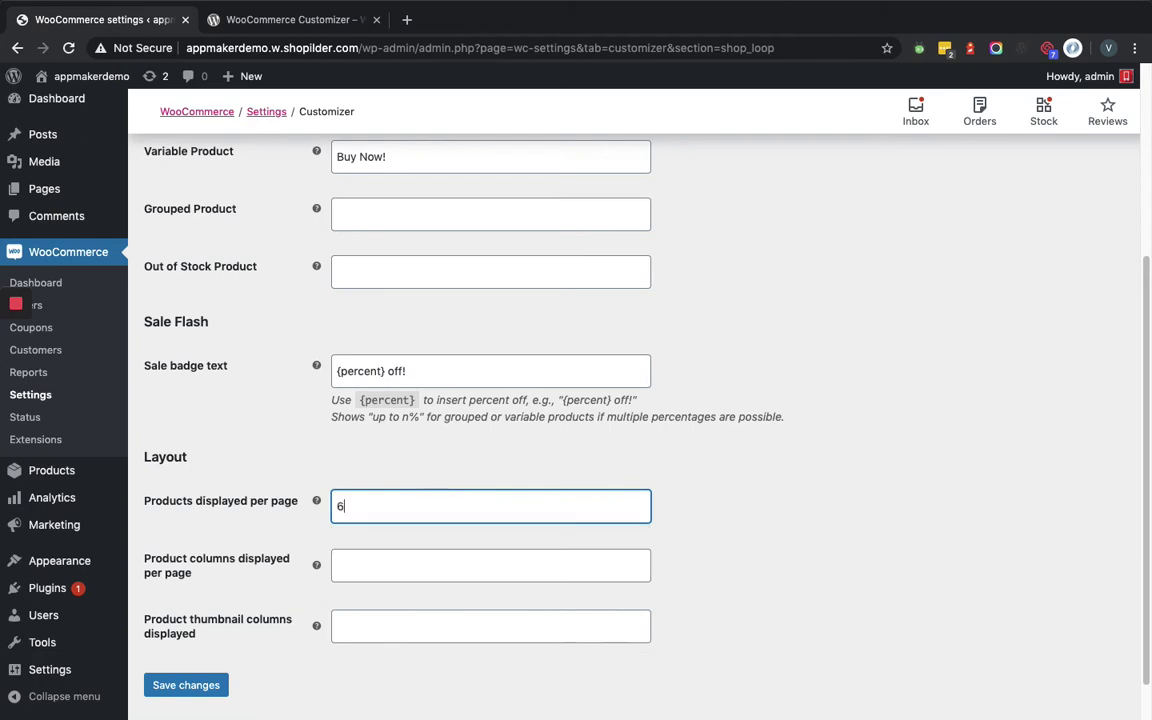
pyautogui.click(350, 573)
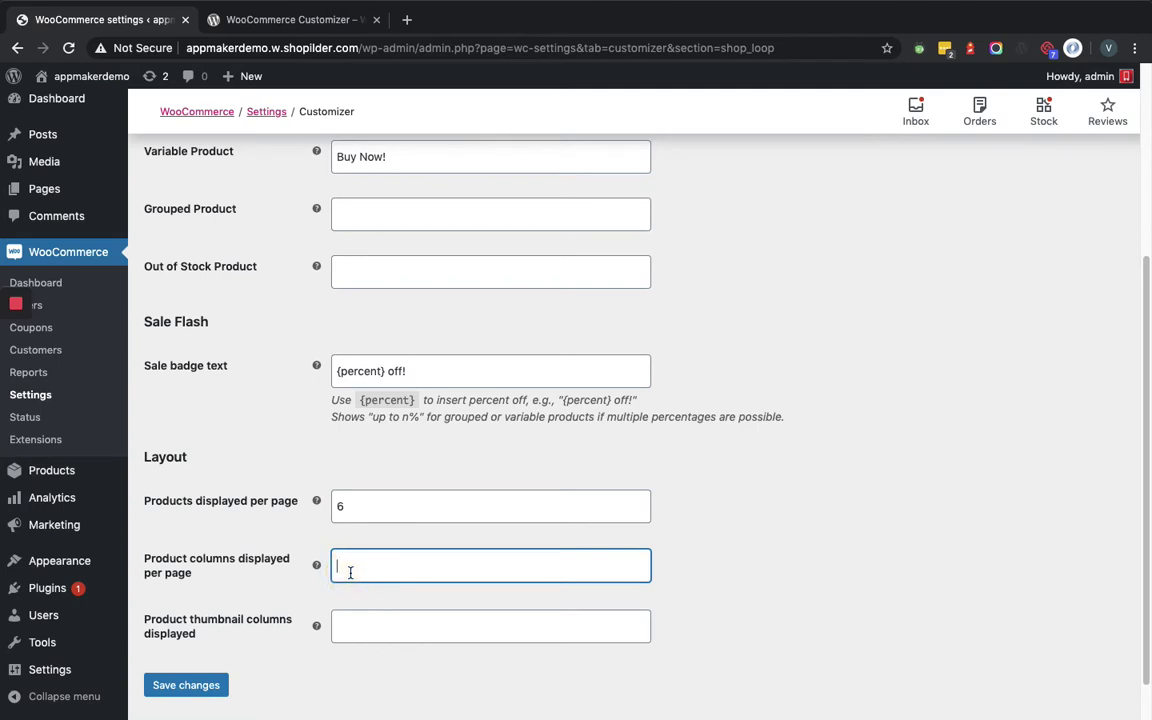
pyautogui.write('3')
pyautogui.click(200, 686)
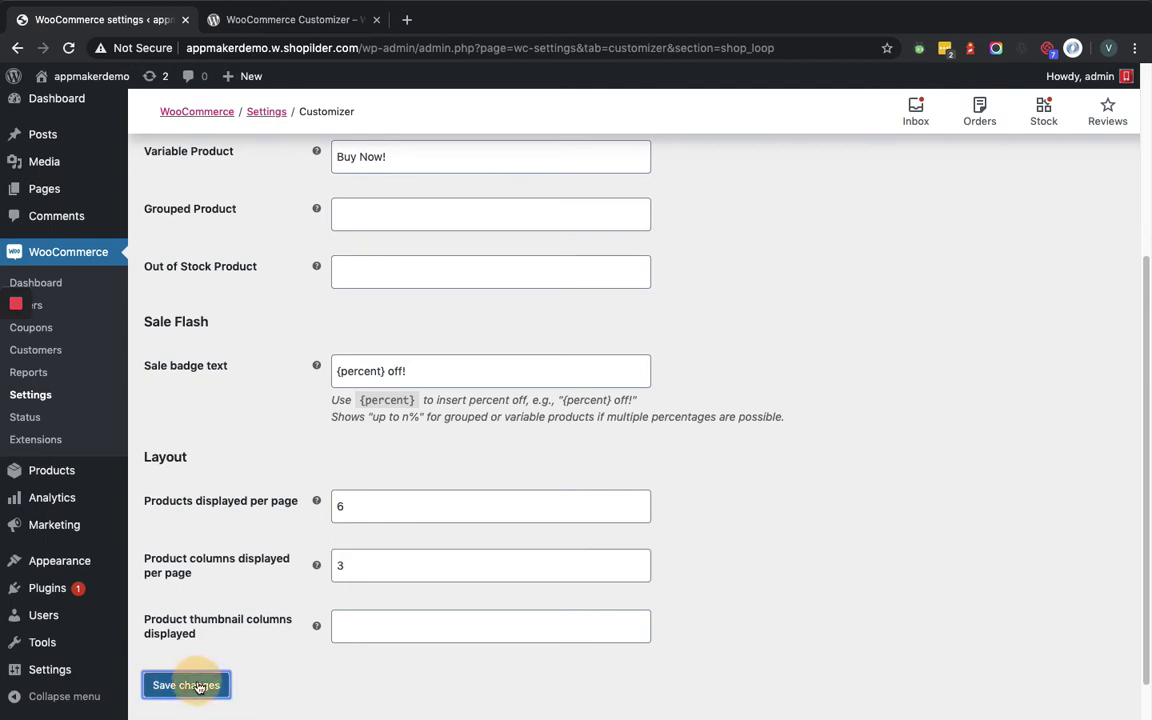
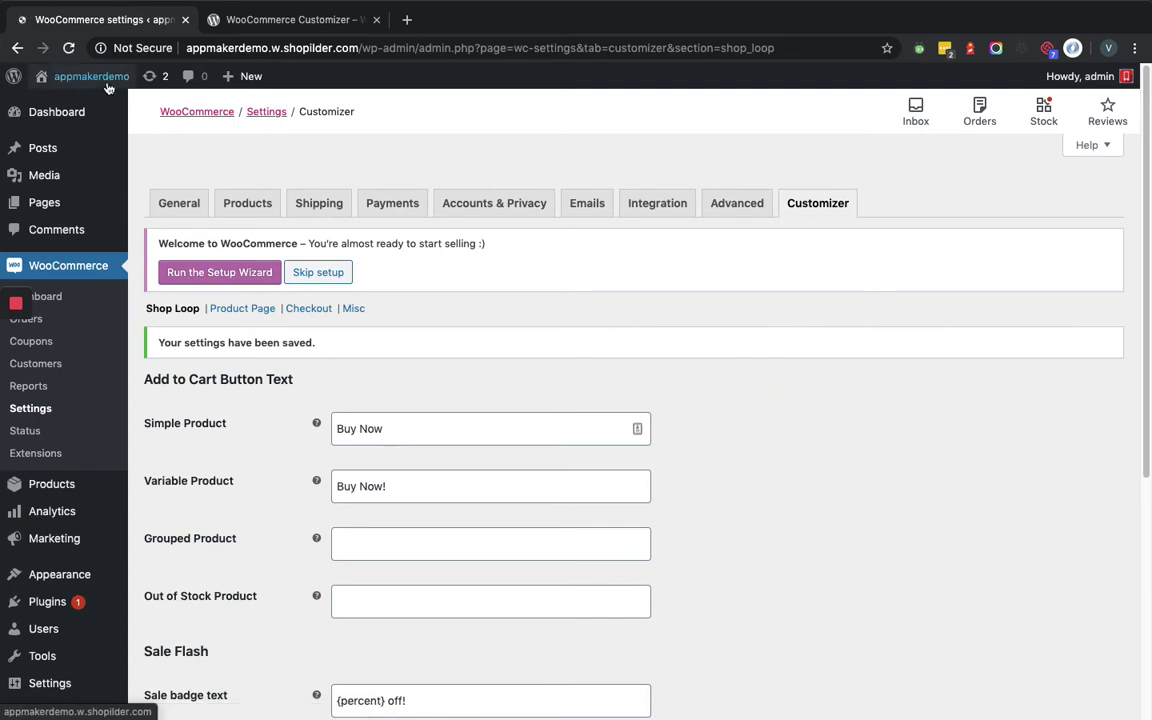
# Open the live site in a new browser tab and go to its Shop page.
pyautogui.moveTo(95, 78)
pyautogui.rightClick(79, 107)
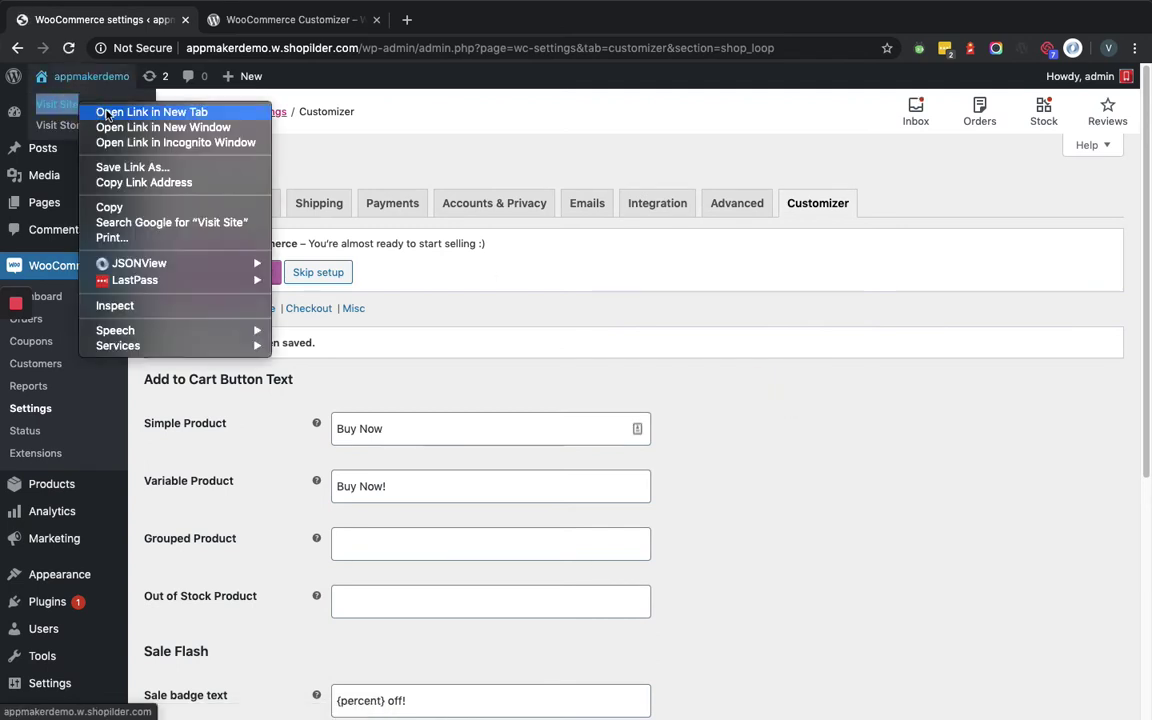
pyautogui.click(140, 112)
pyautogui.hotkey('ctrl', 'Tab')
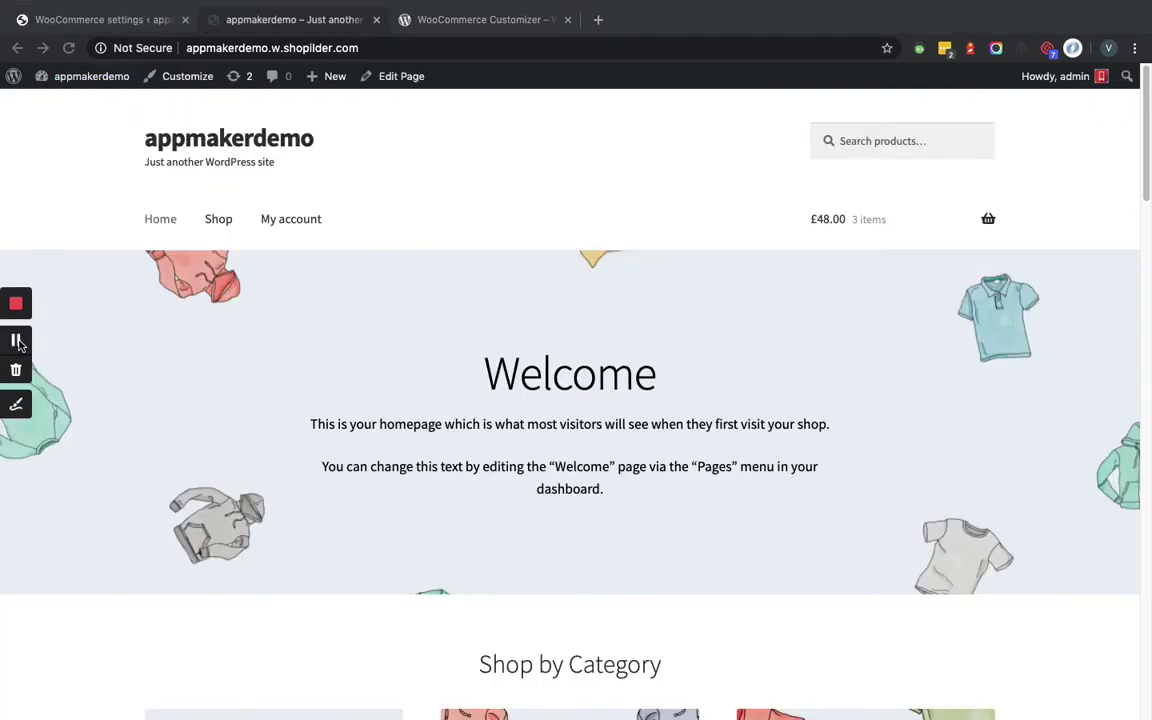
pyautogui.click(222, 223)
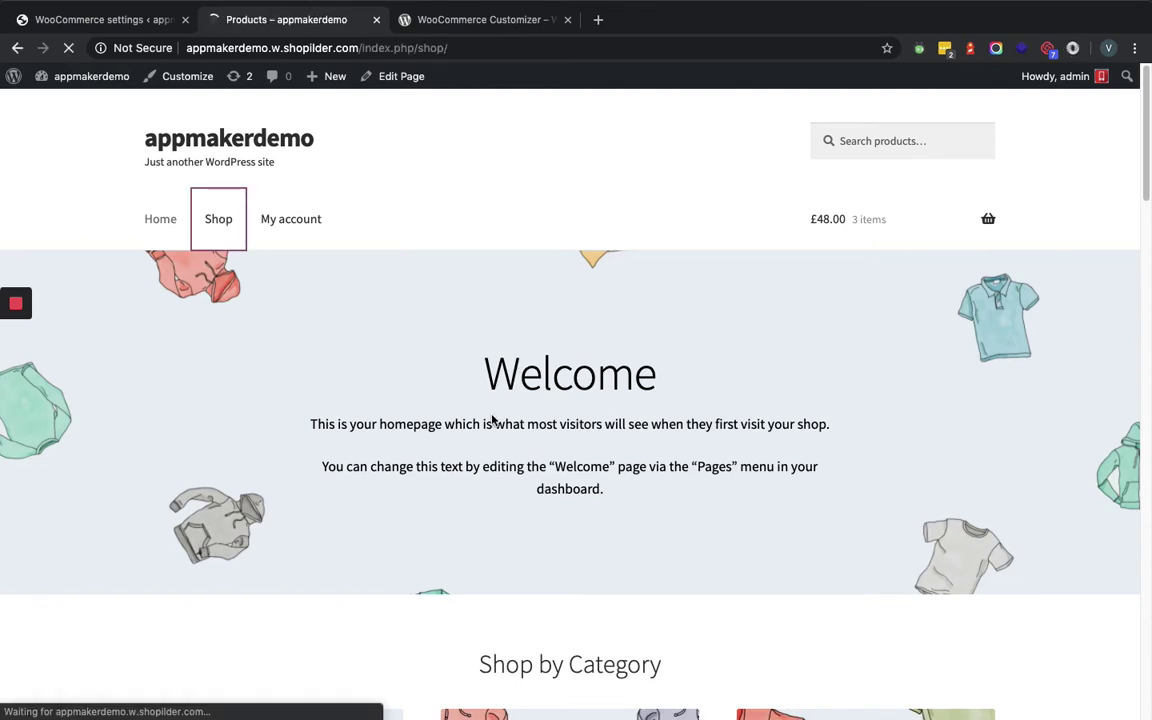
# Examine the Shop page's button texts, sale badges and product grid layout, and return to the Customizer settings.
pyautogui.scroll(-7, 443, 437)
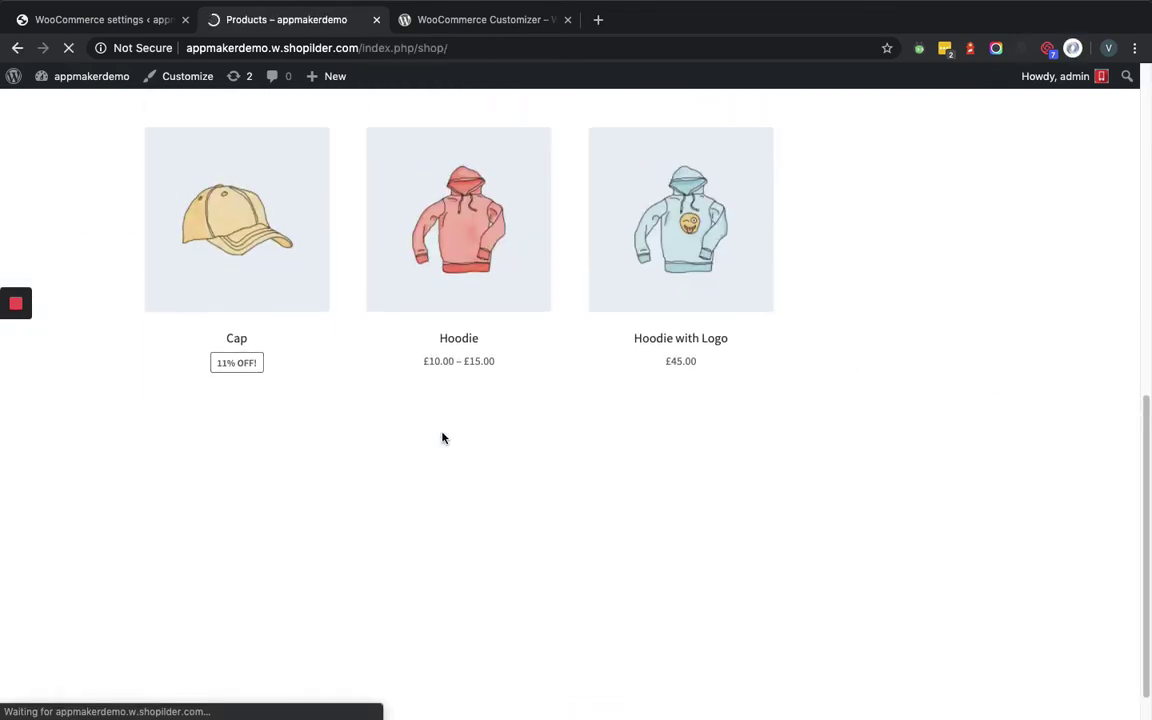
pyautogui.scroll(5, 443, 437)
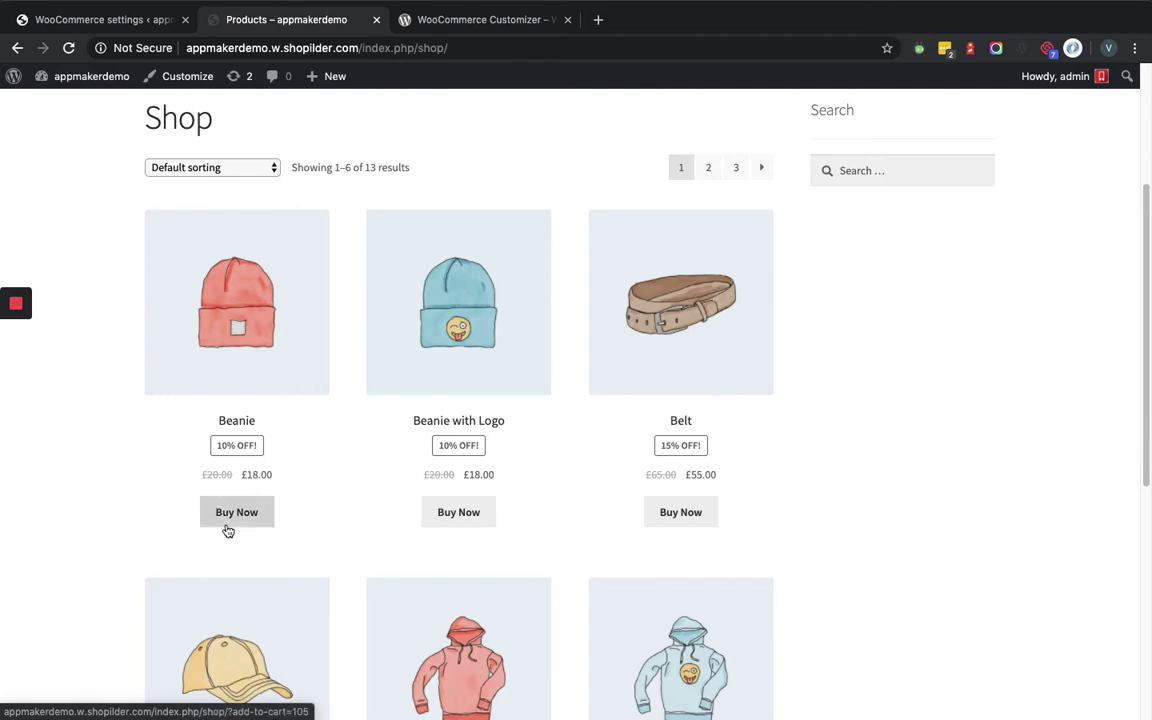
pyautogui.click(266, 527)
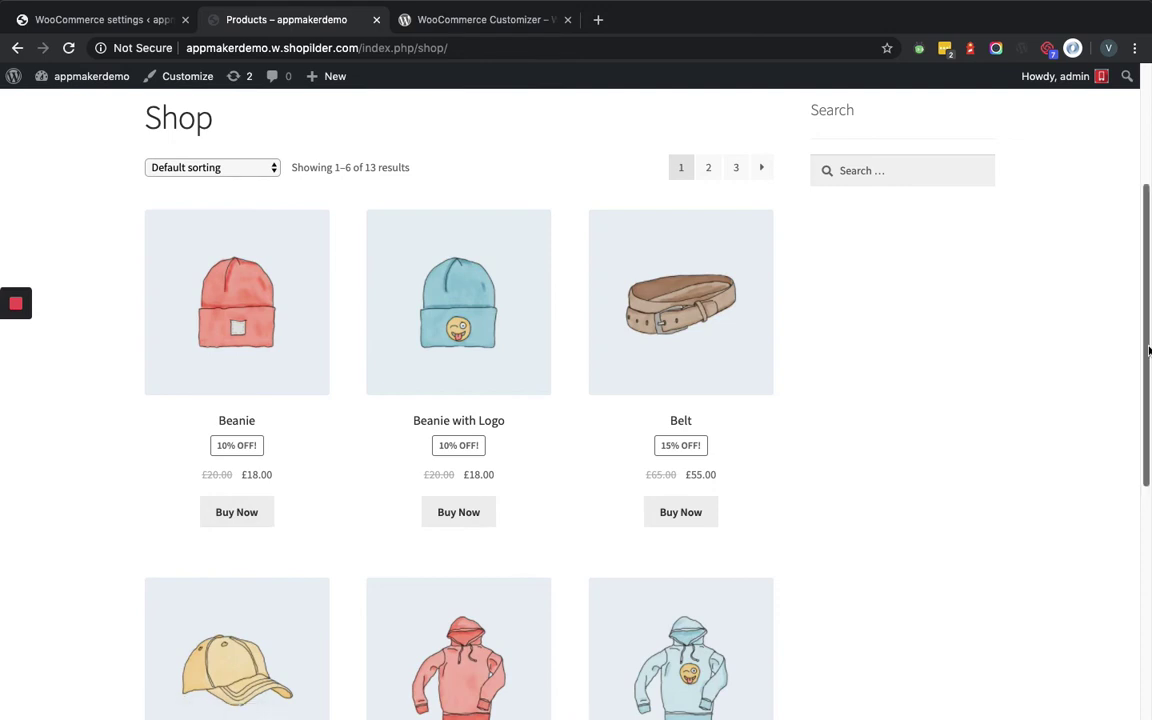
pyautogui.moveTo(1149, 373); pyautogui.dragTo(1149, 485)
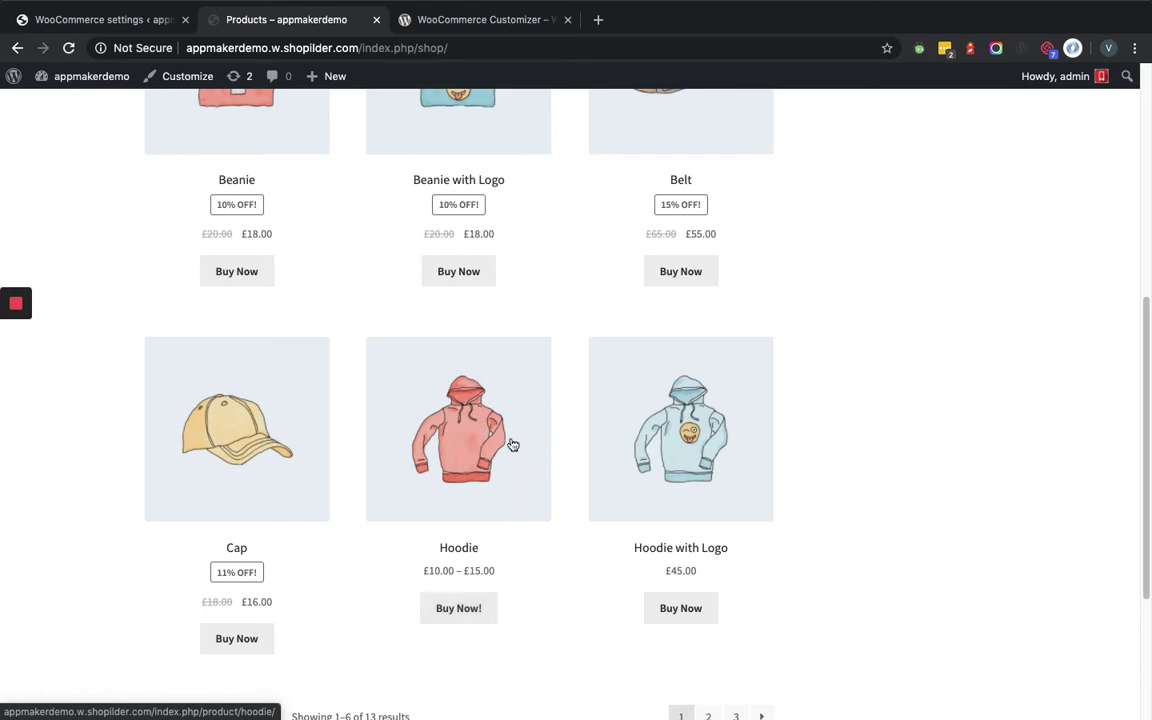
pyautogui.scroll(5, 511, 444)
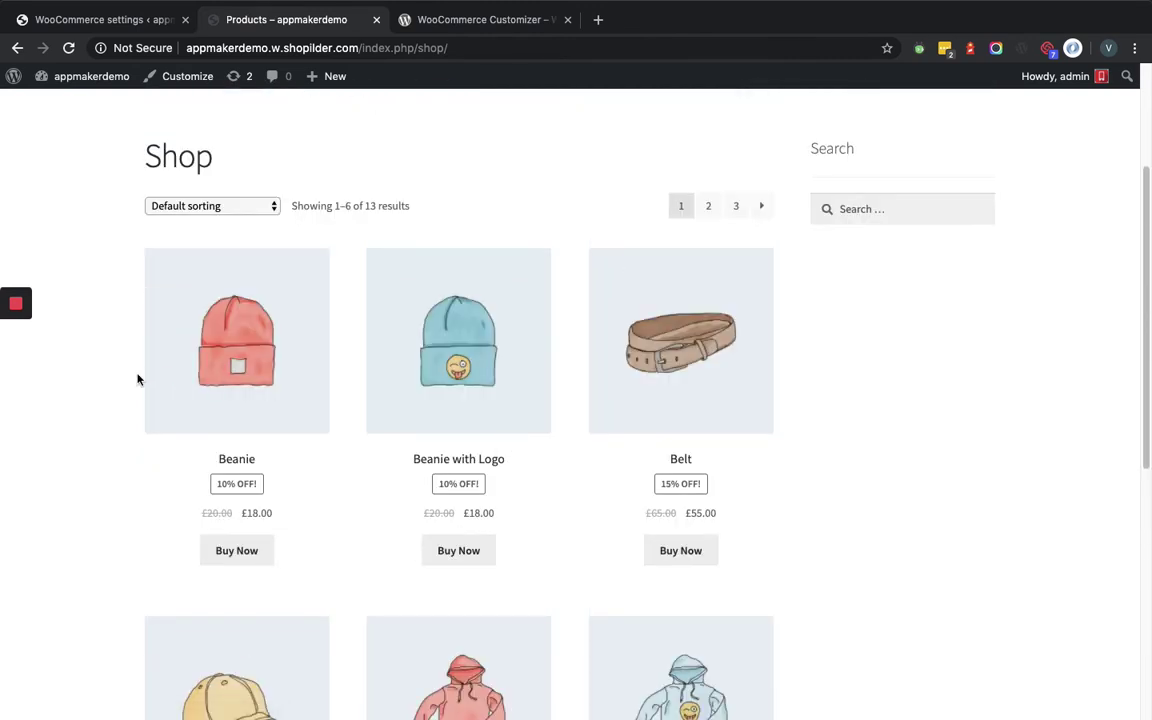
pyautogui.scroll(-2, 549, 463)
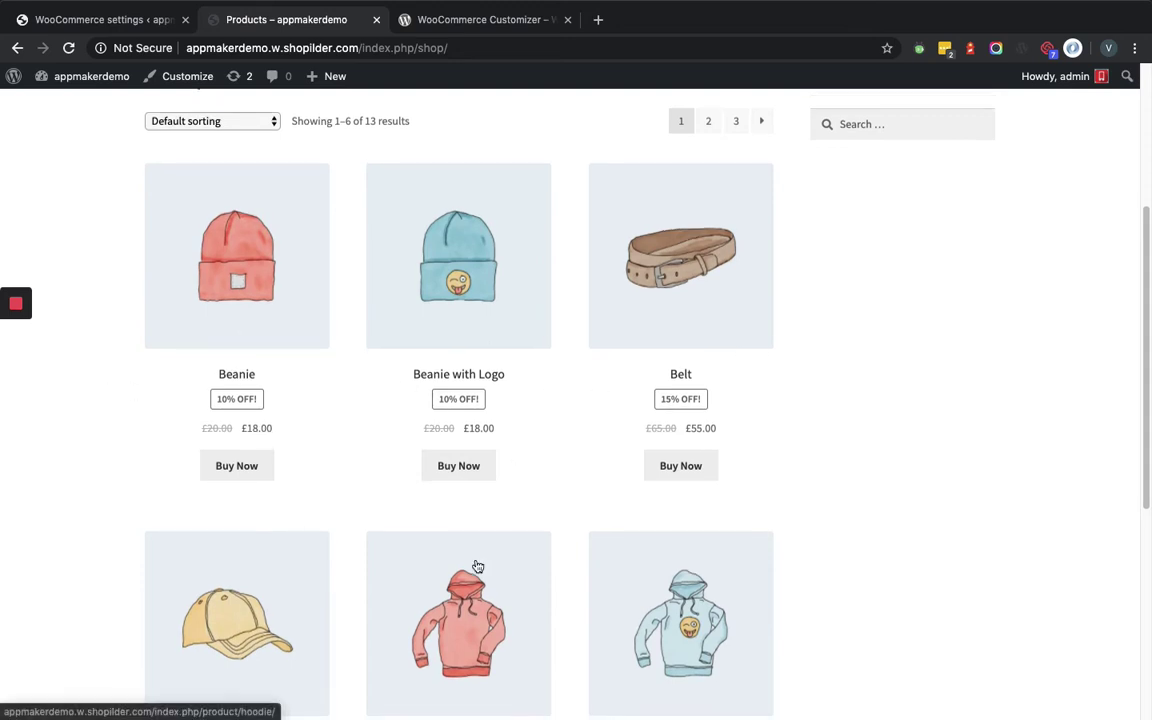
pyautogui.scroll(-5, 470, 565)
pyautogui.scroll(3, 491, 452)
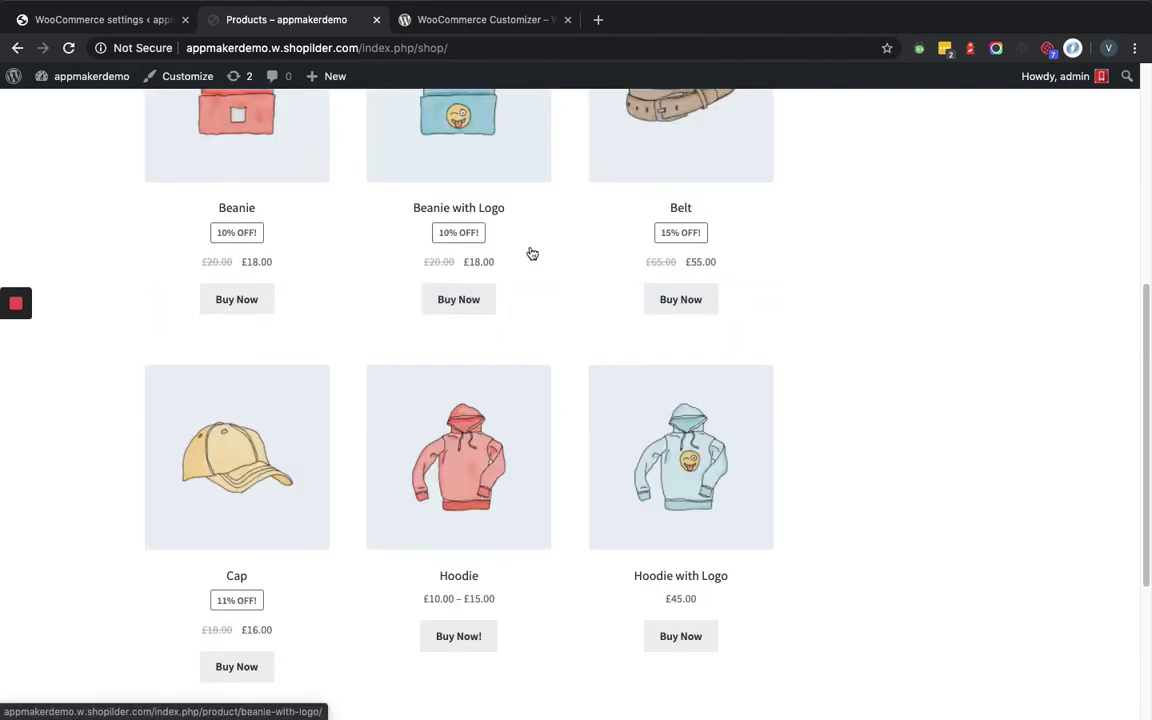
pyautogui.scroll(1, 532, 254)
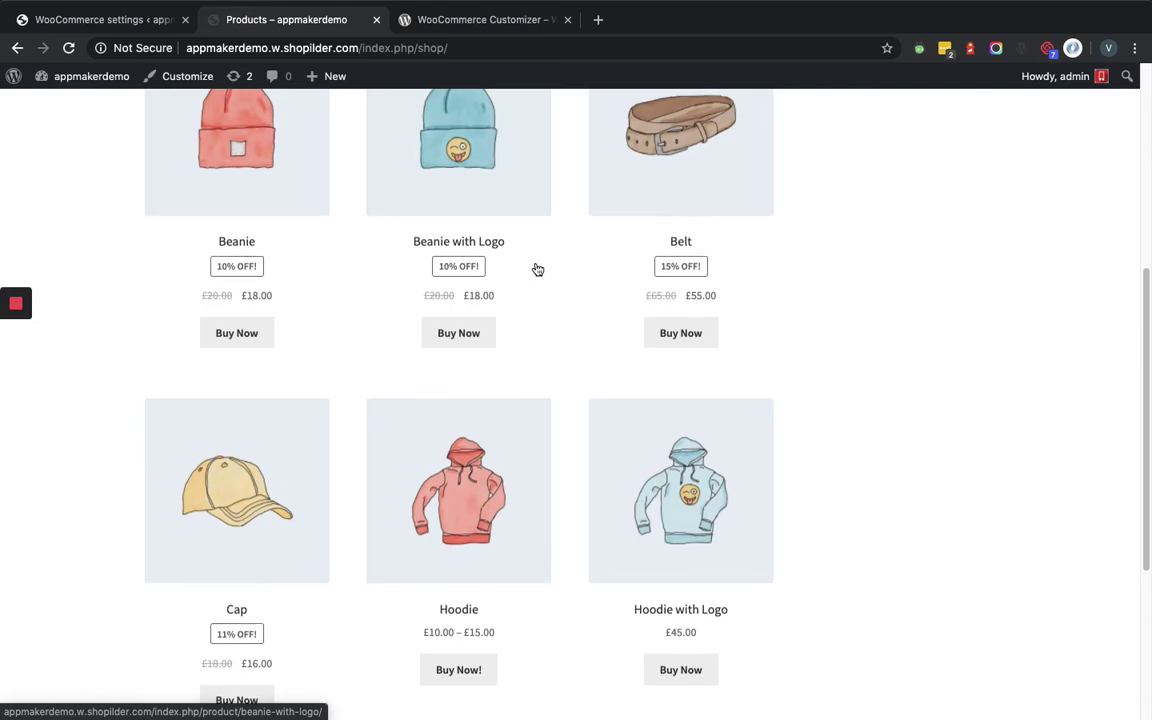
pyautogui.scroll(5, 533, 258)
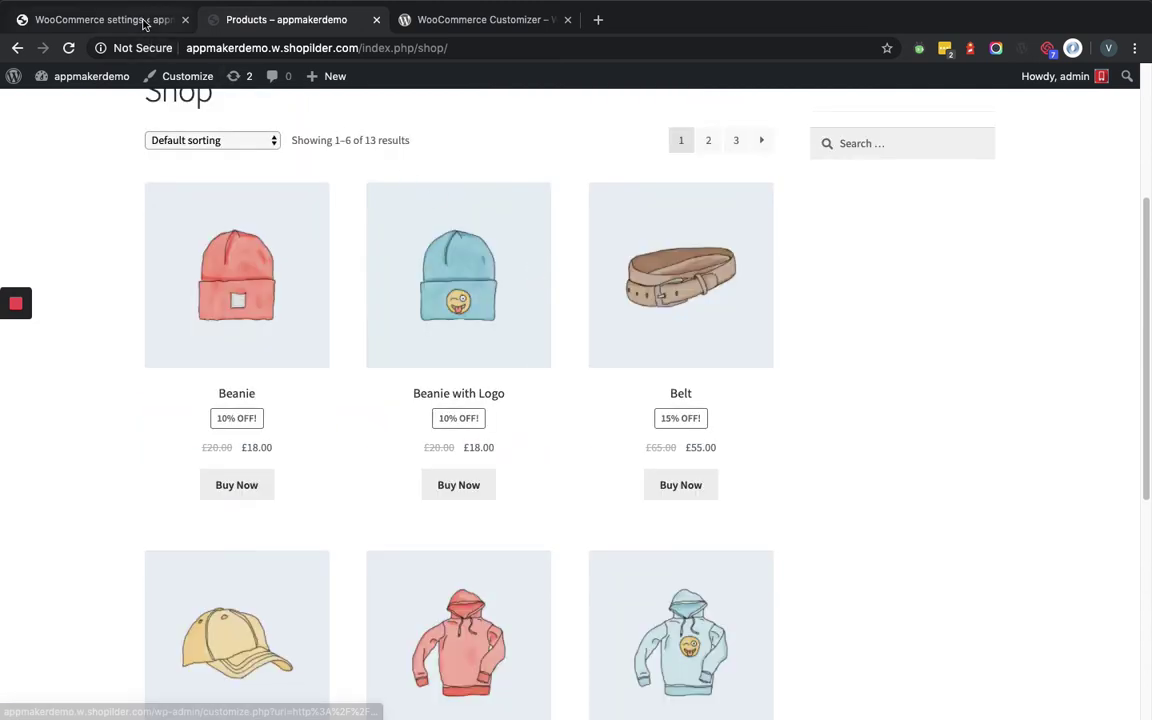
pyautogui.click(130, 20)
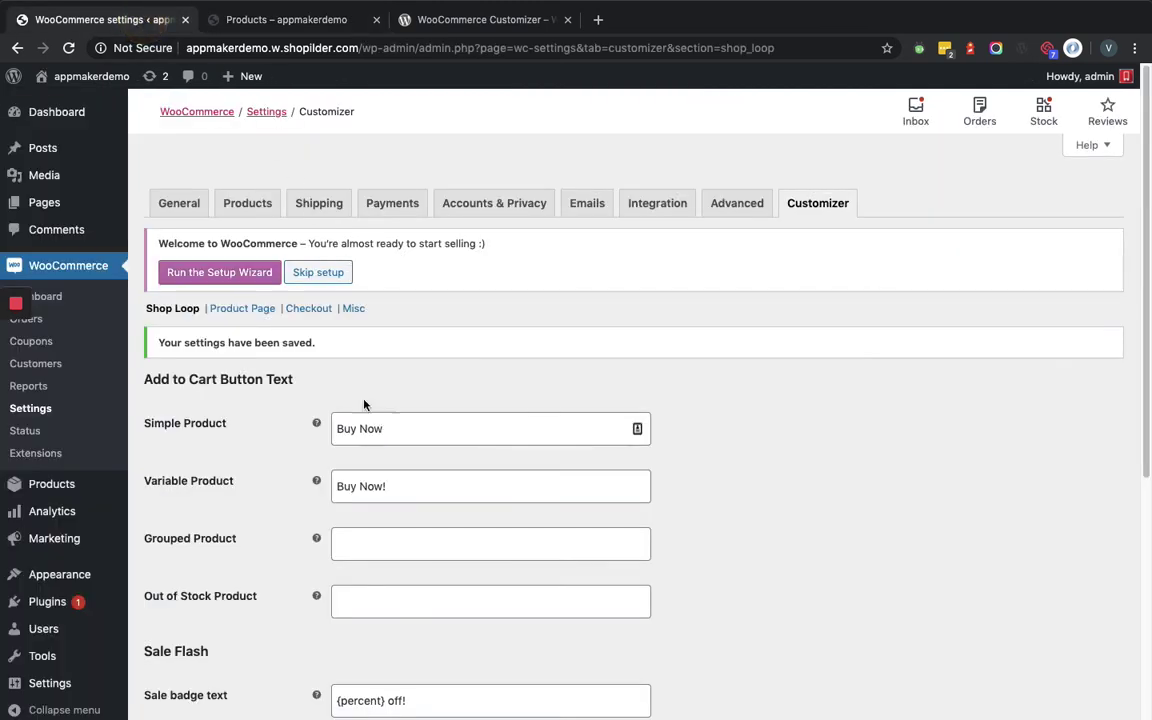
# Open the Customizer's Product Page section and review its tab title, content heading, button, stock and sale badge text options.
pyautogui.click(258, 313)
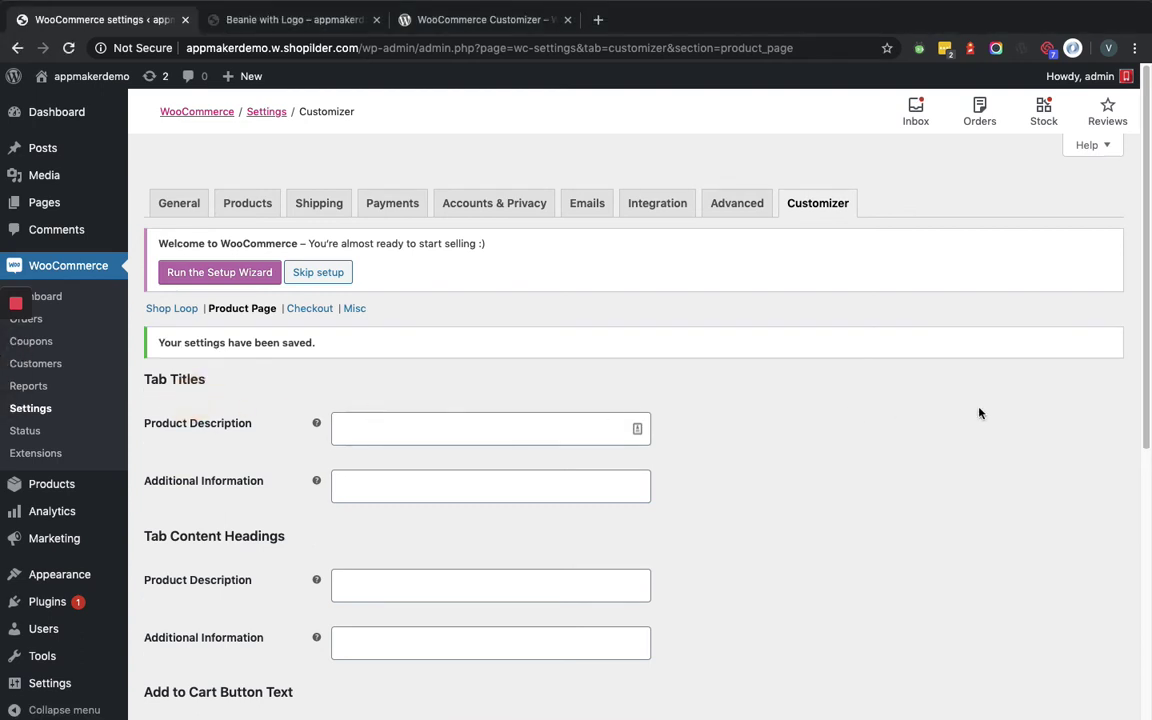
pyautogui.moveTo(1144, 432); pyautogui.dragTo(1141, 508)
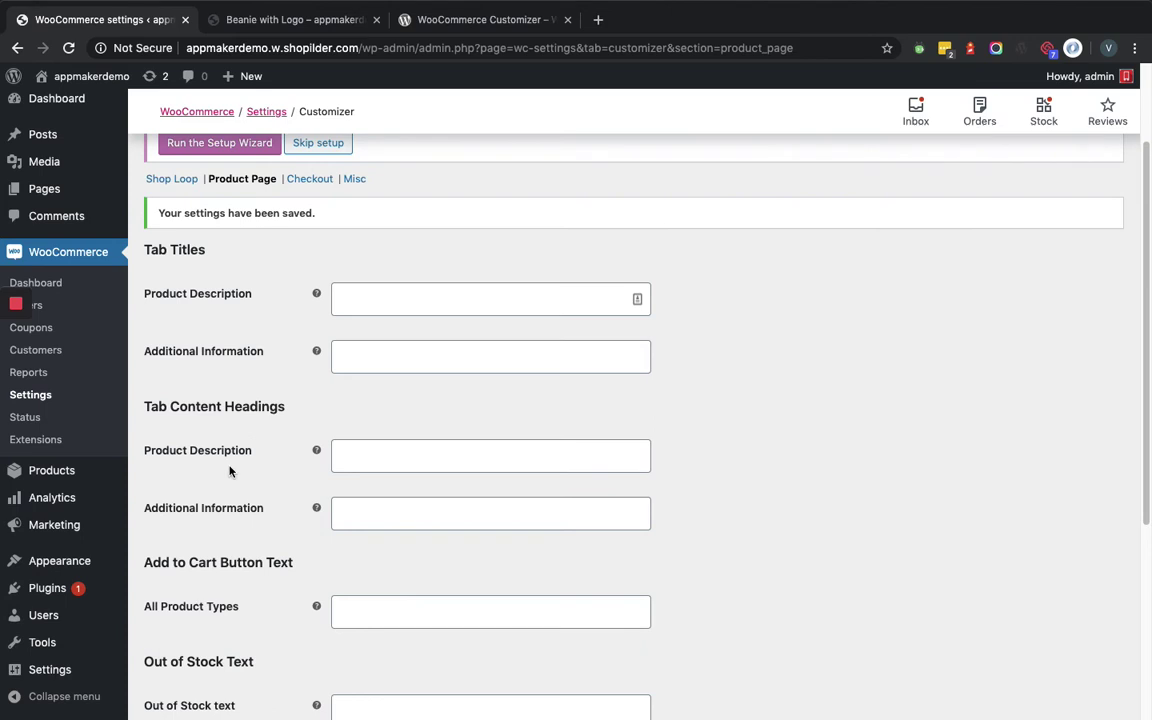
pyautogui.scroll(-1, 229, 471)
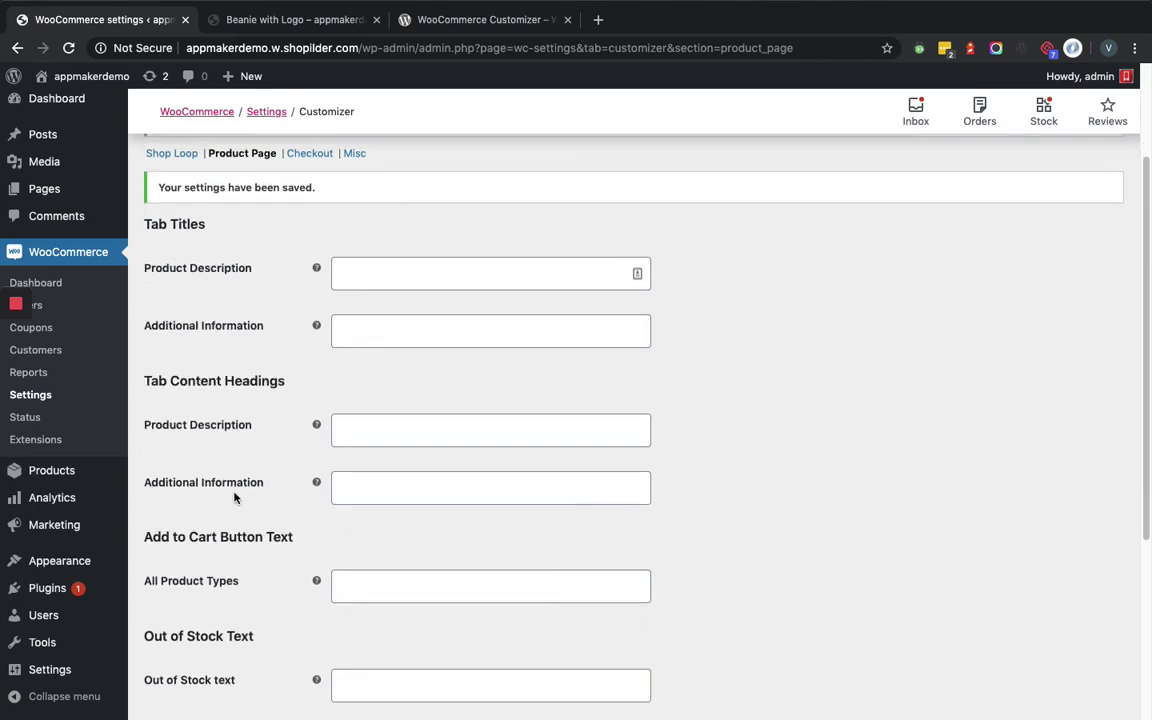
pyautogui.scroll(-5, 235, 497)
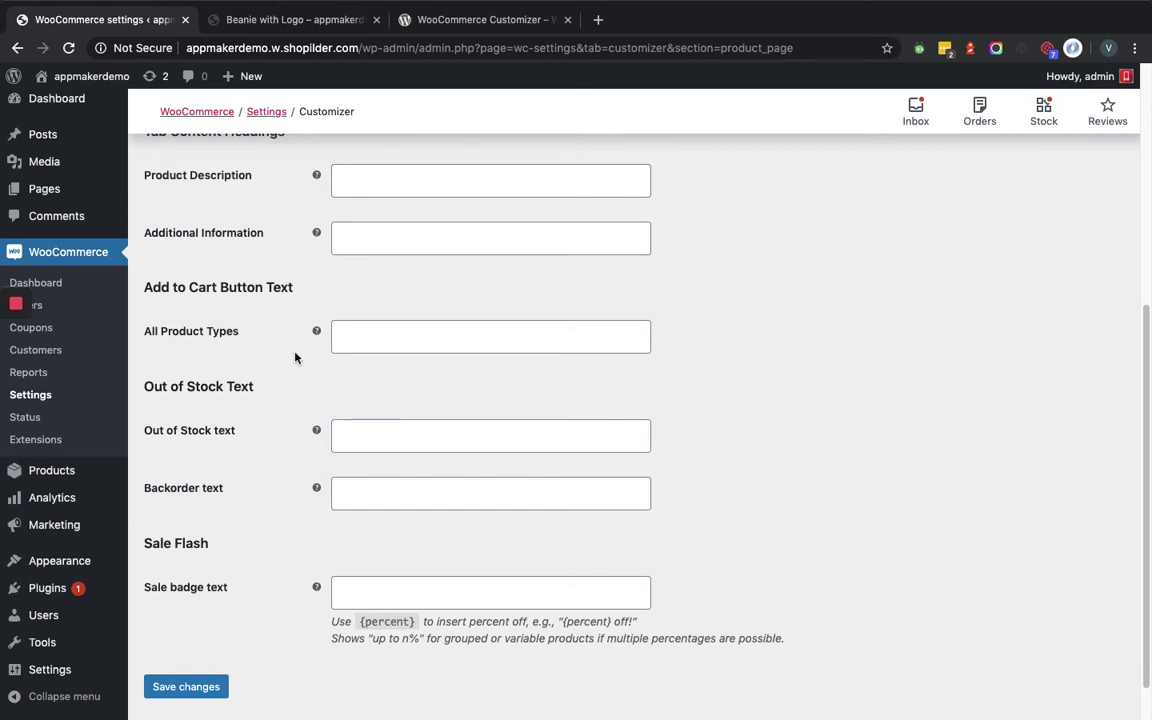
# Examine the Beanie with Logo product page on the storefront, looking at its sale badge, cart button and Description tab.
pyautogui.click(315, 25)
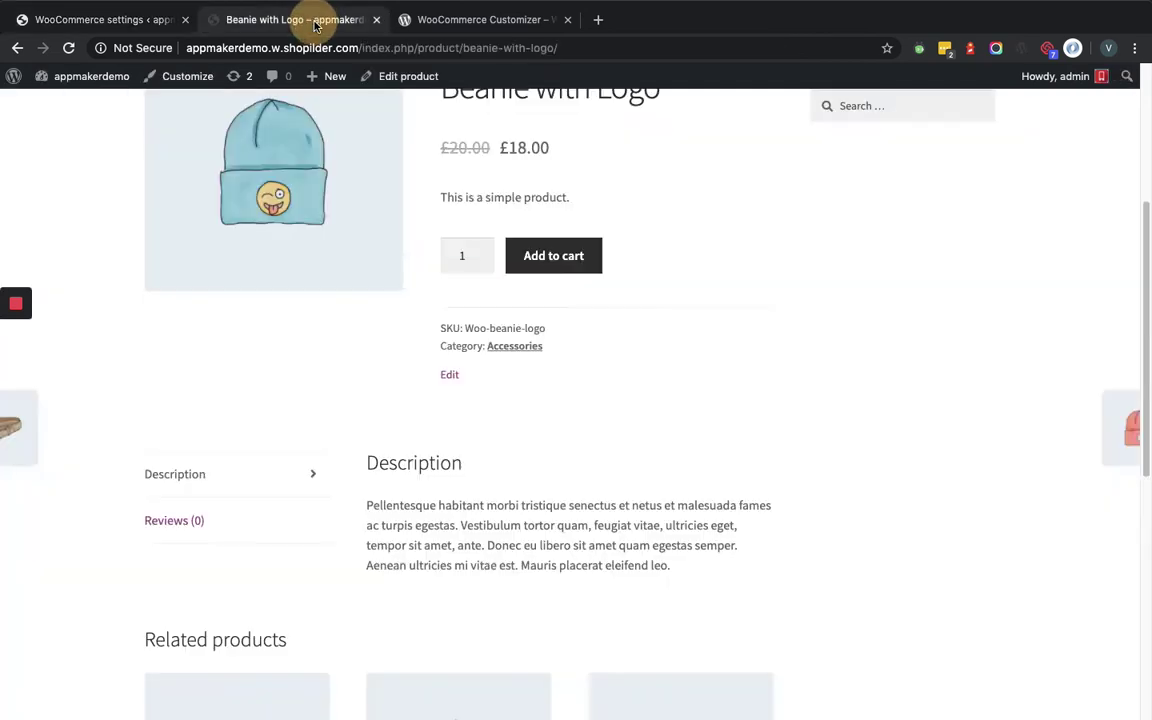
pyautogui.scroll(4, 471, 360)
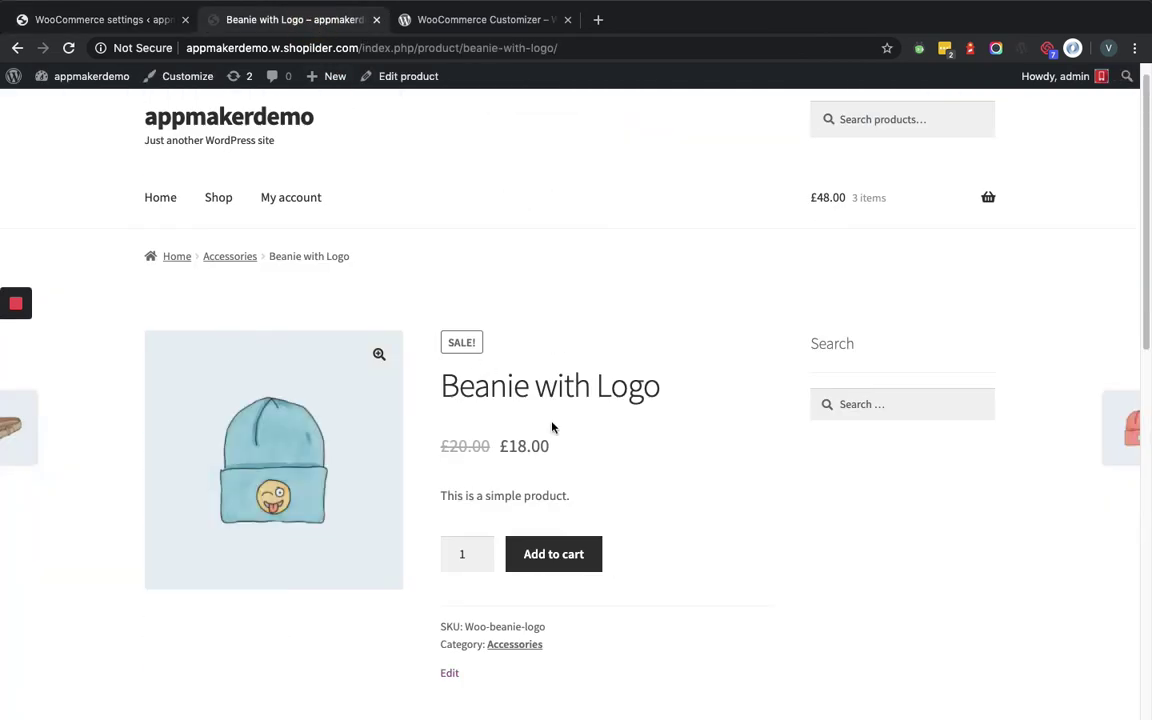
pyautogui.scroll(-4, 609, 463)
pyautogui.scroll(3, 601, 431)
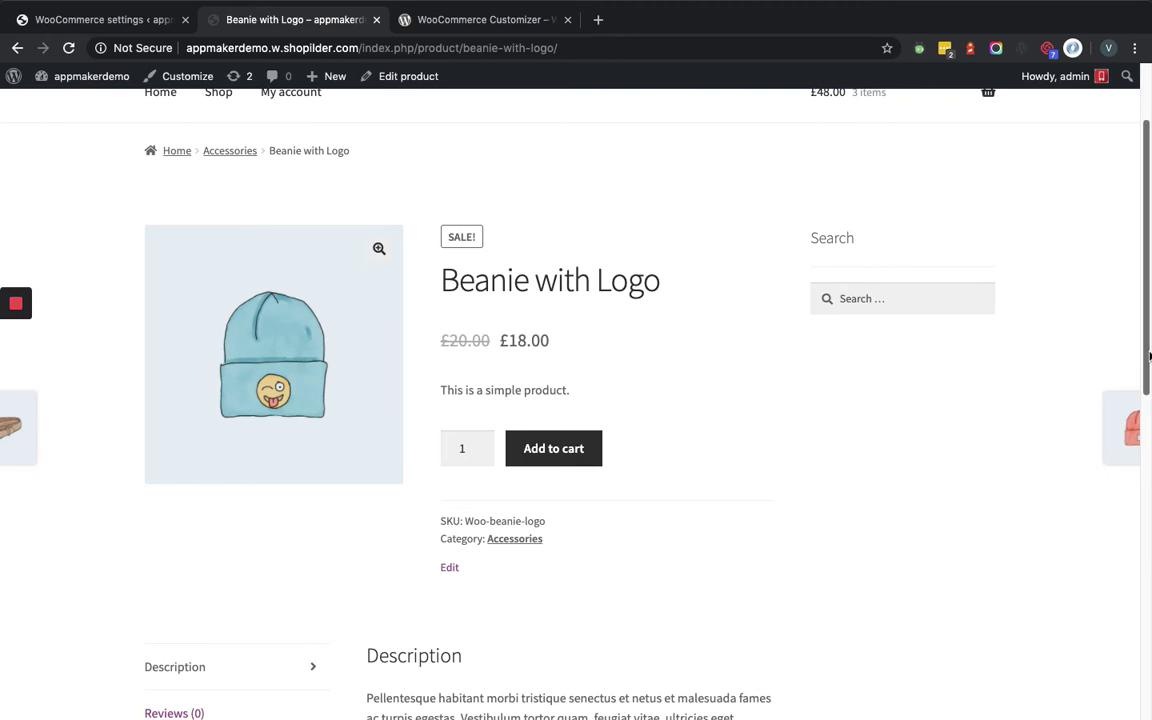
pyautogui.scroll(-2, 1142, 360)
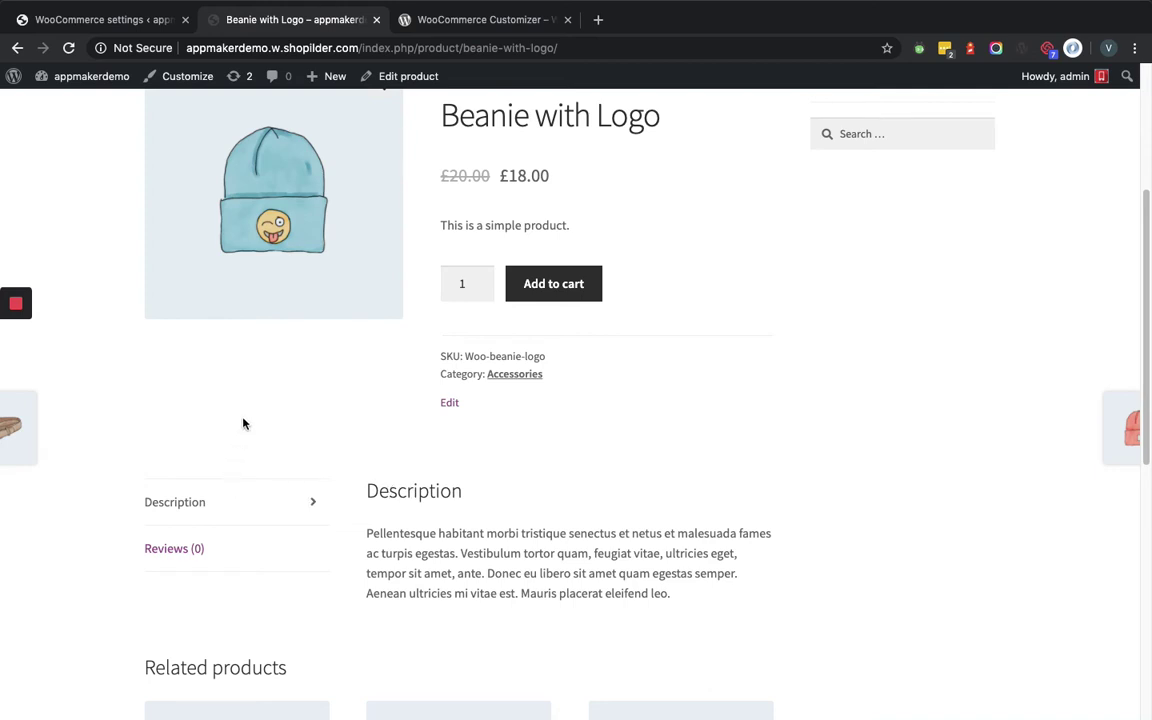
# Return to the Customizer's Product Page settings and set the Product Description tab title to "About Product".
pyautogui.click(145, 24)
pyautogui.scroll(3, 360, 247)
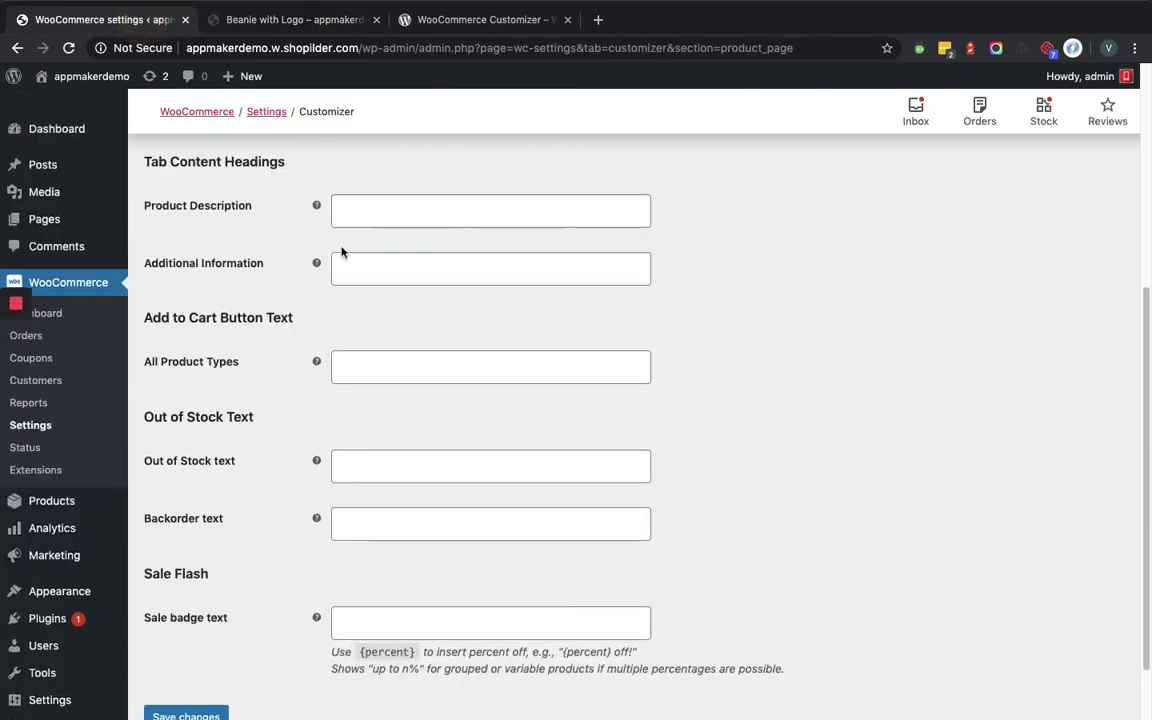
pyautogui.scroll(3, 360, 247)
pyautogui.click(368, 429)
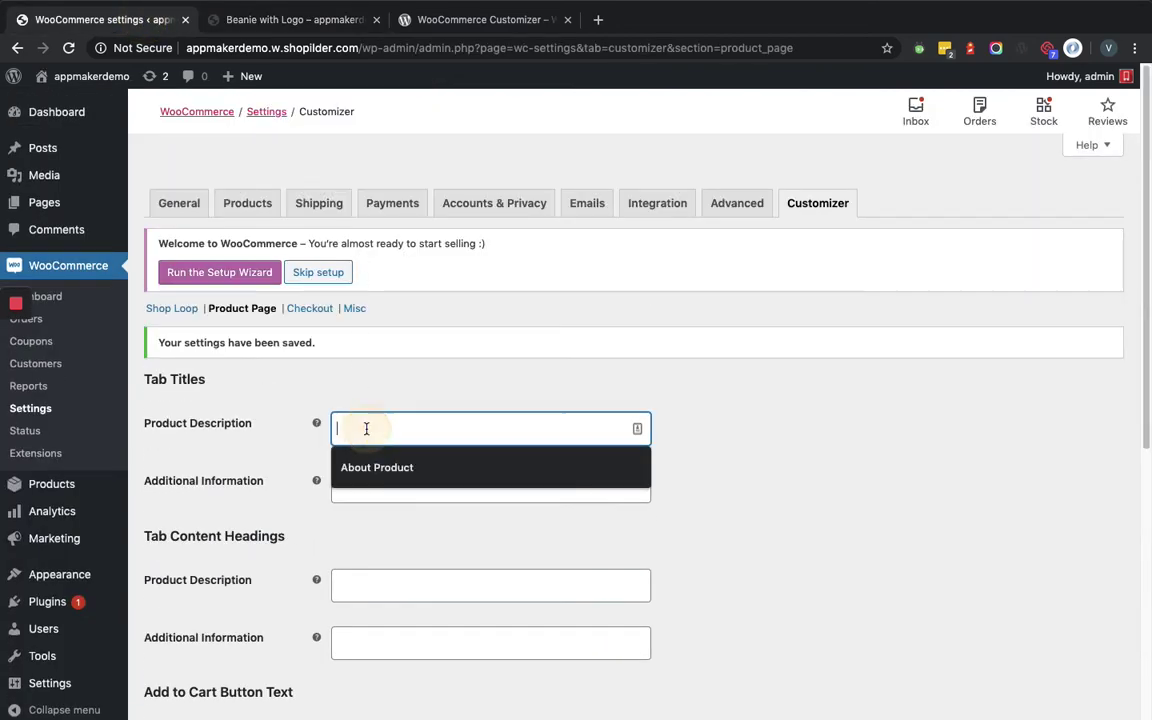
pyautogui.click(385, 470)
# Set the Product Description content heading to "About the product" and the add to cart text for all product types to "Buy Now".
pyautogui.scroll(-1, 386, 540)
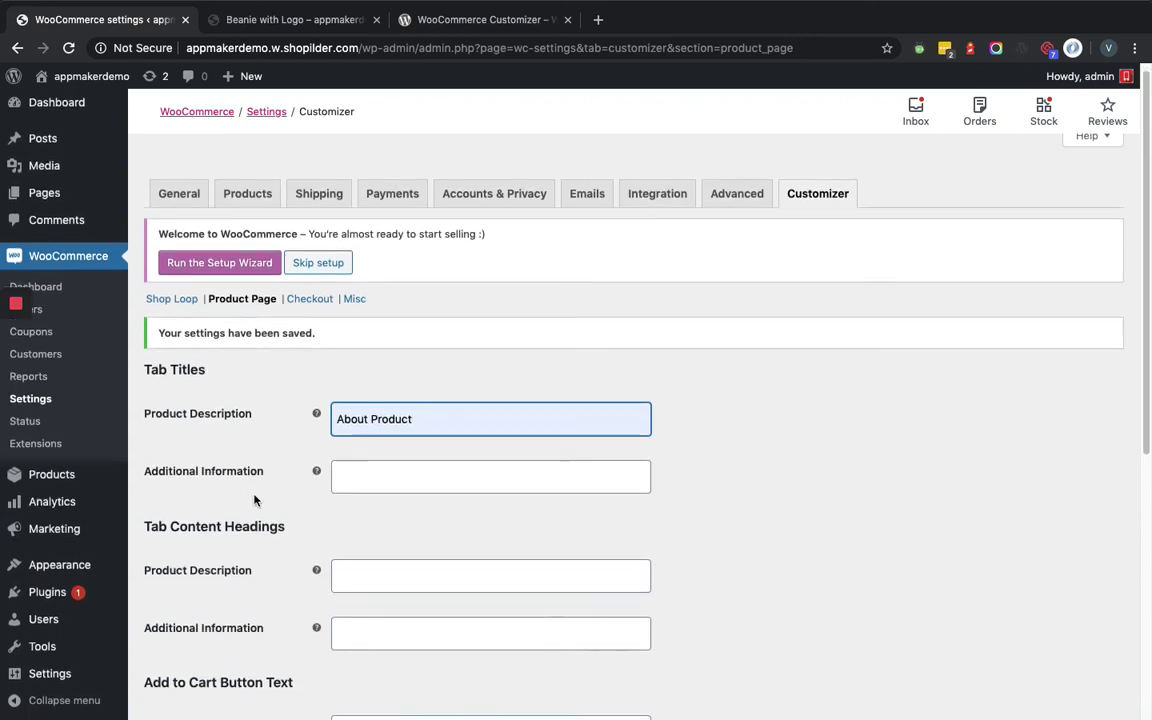
pyautogui.scroll(-3, 250, 497)
pyautogui.click(362, 296)
pyautogui.click(378, 342)
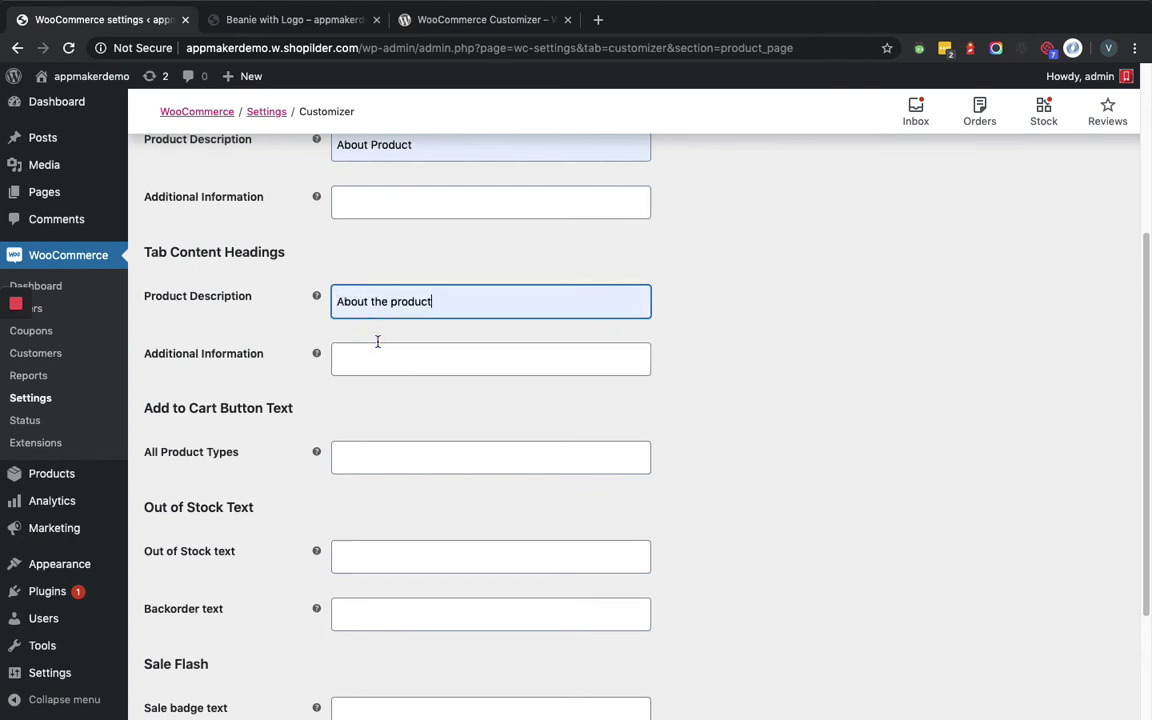
pyautogui.click(356, 452)
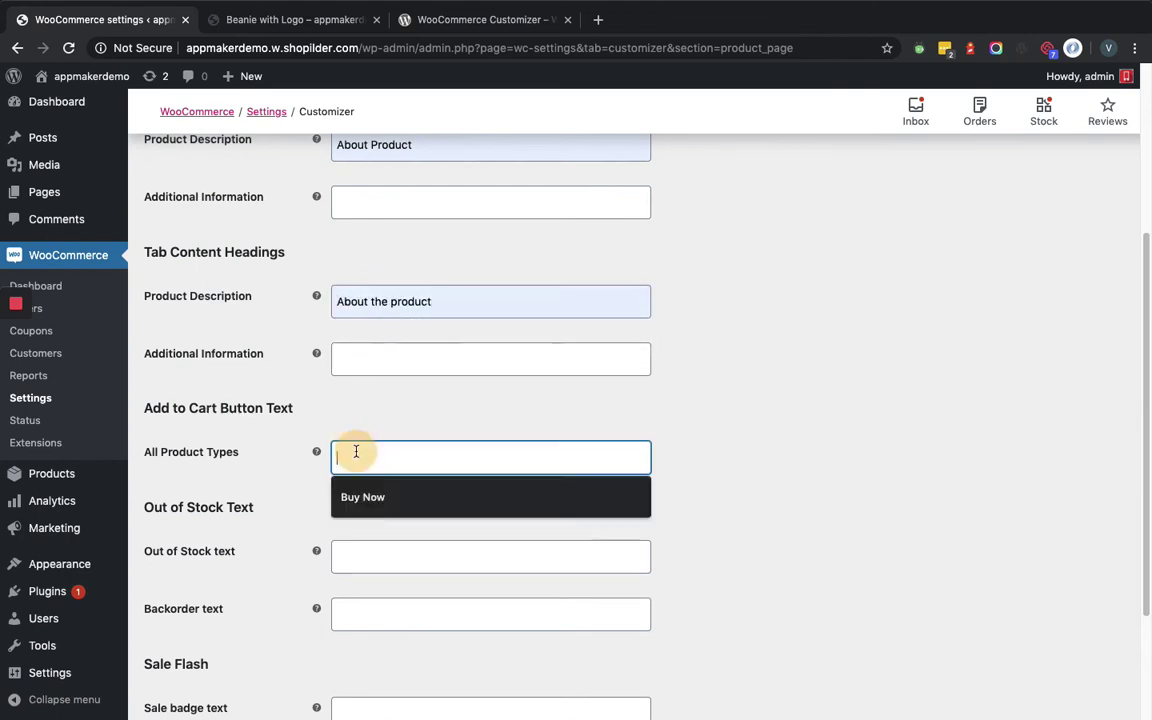
pyautogui.click(372, 499)
# Set the product page's sale badge text to "{percent} off!" and save the changes.
pyautogui.scroll(-2, 291, 548)
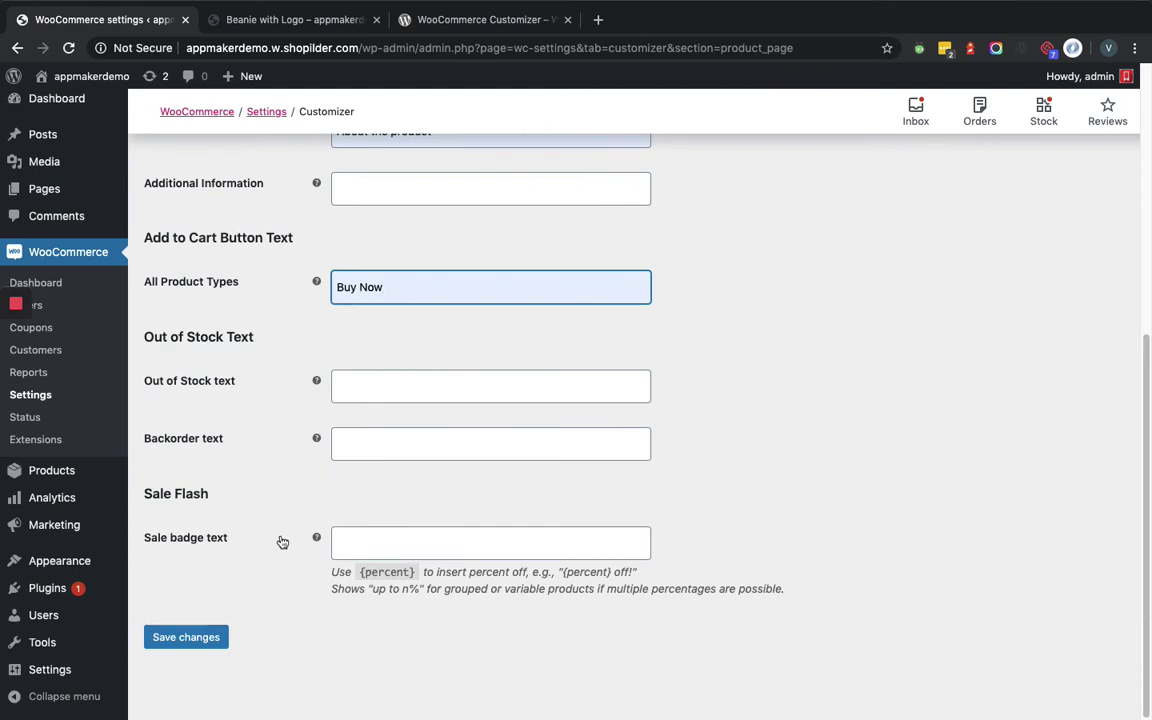
pyautogui.click(398, 540)
pyautogui.click(395, 581)
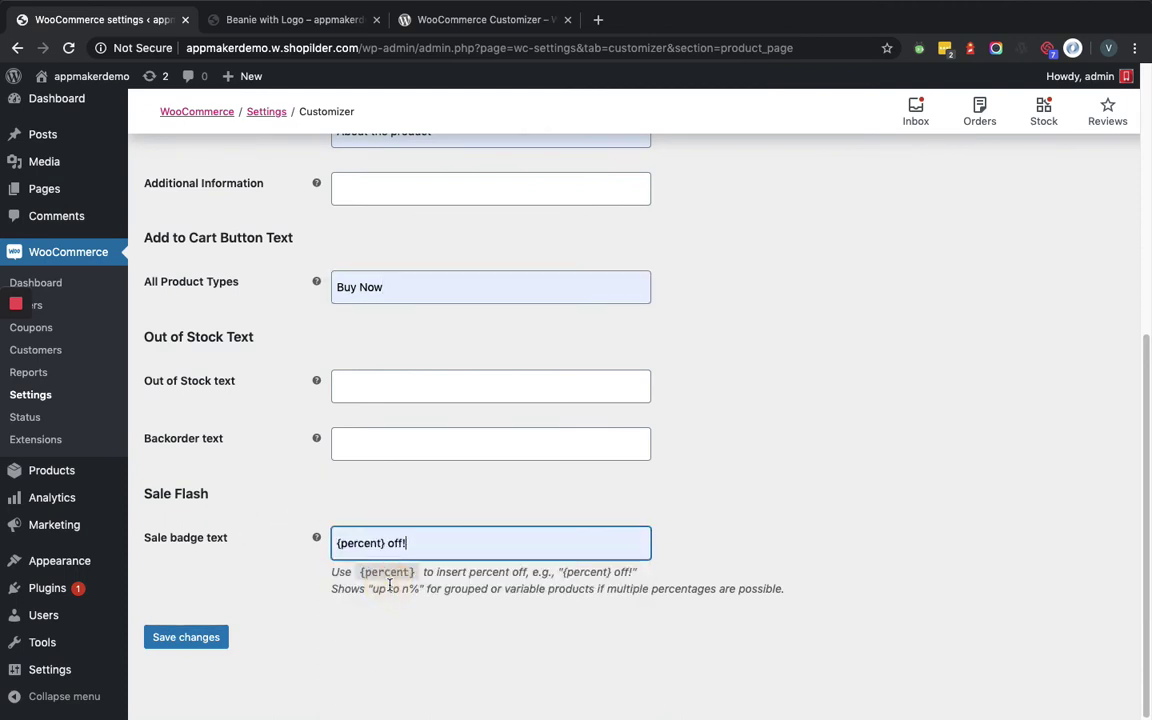
pyautogui.click(206, 640)
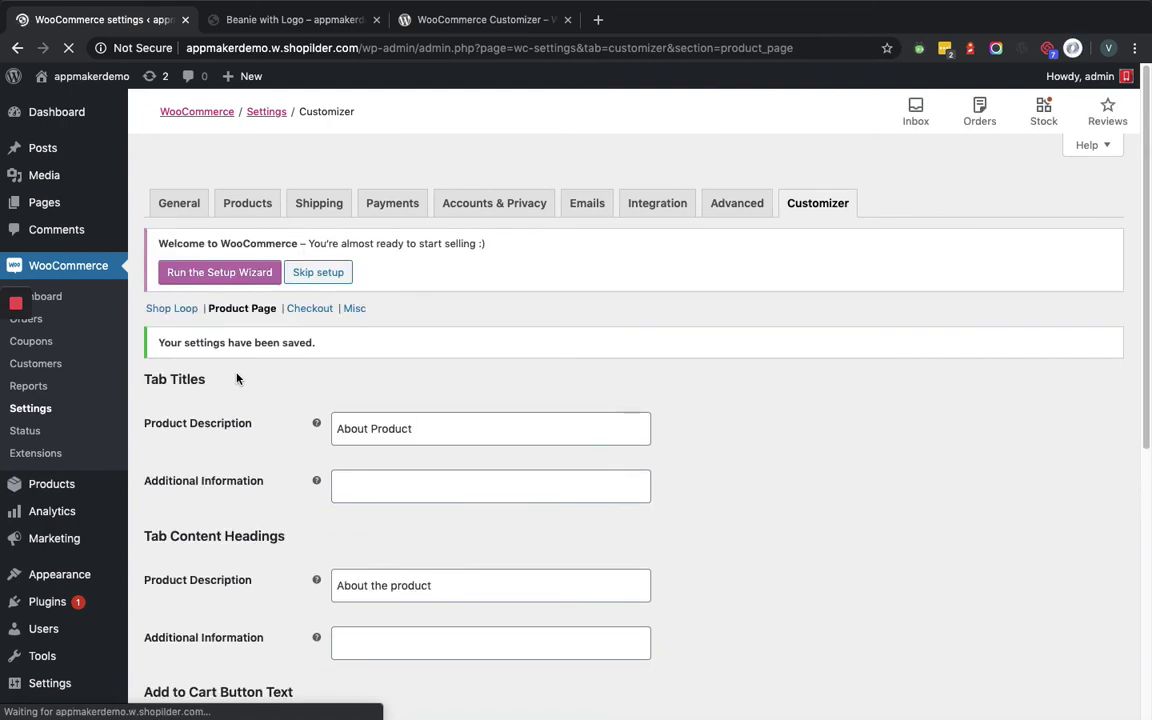
# Reload the Beanie with Logo product page and check its sale badge, cart button, description tab title and heading.
pyautogui.click(300, 20)
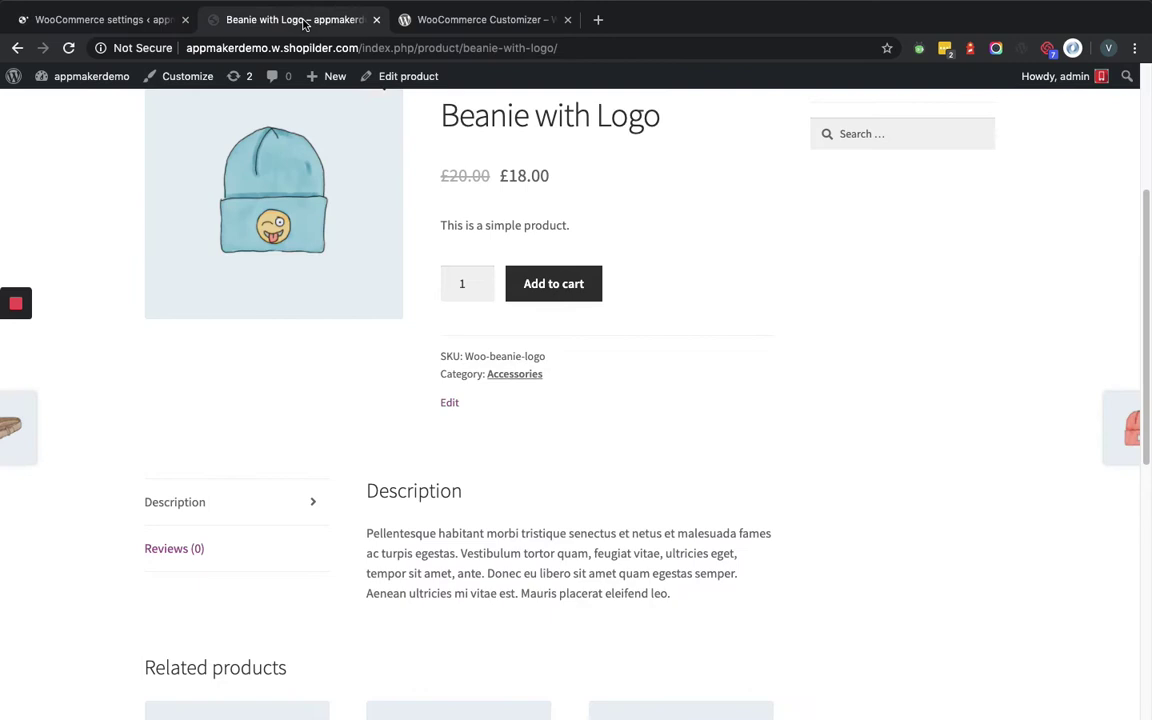
pyautogui.click(69, 48)
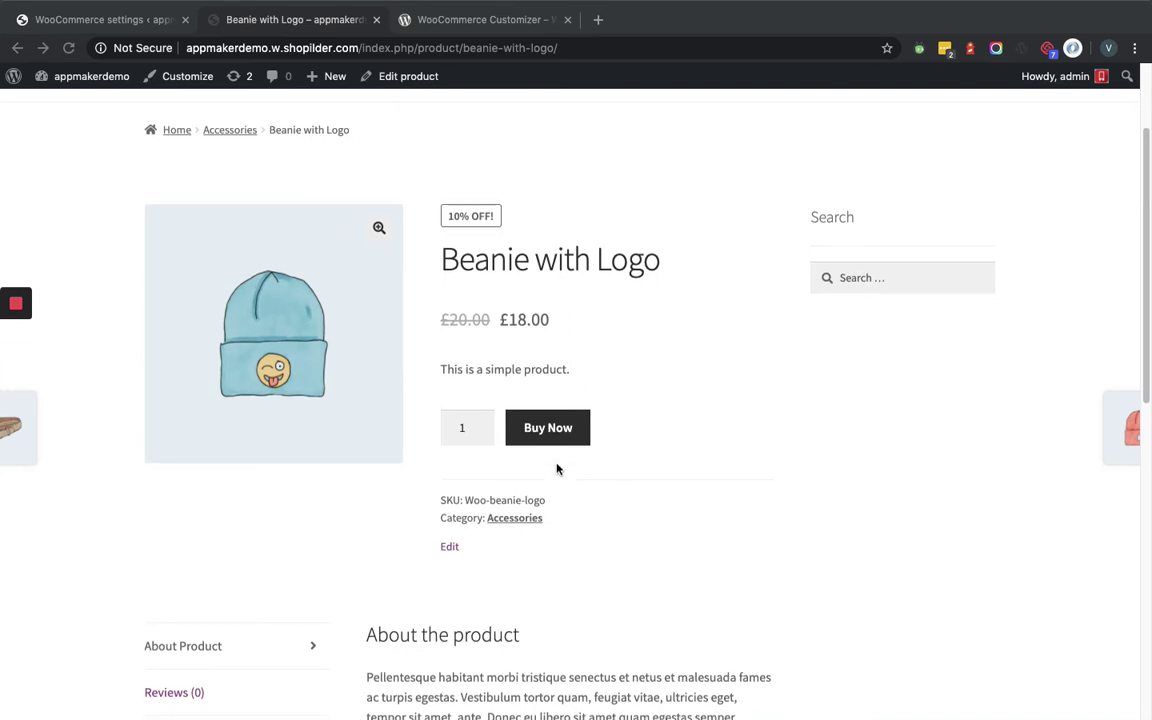
pyautogui.scroll(-2, 380, 480)
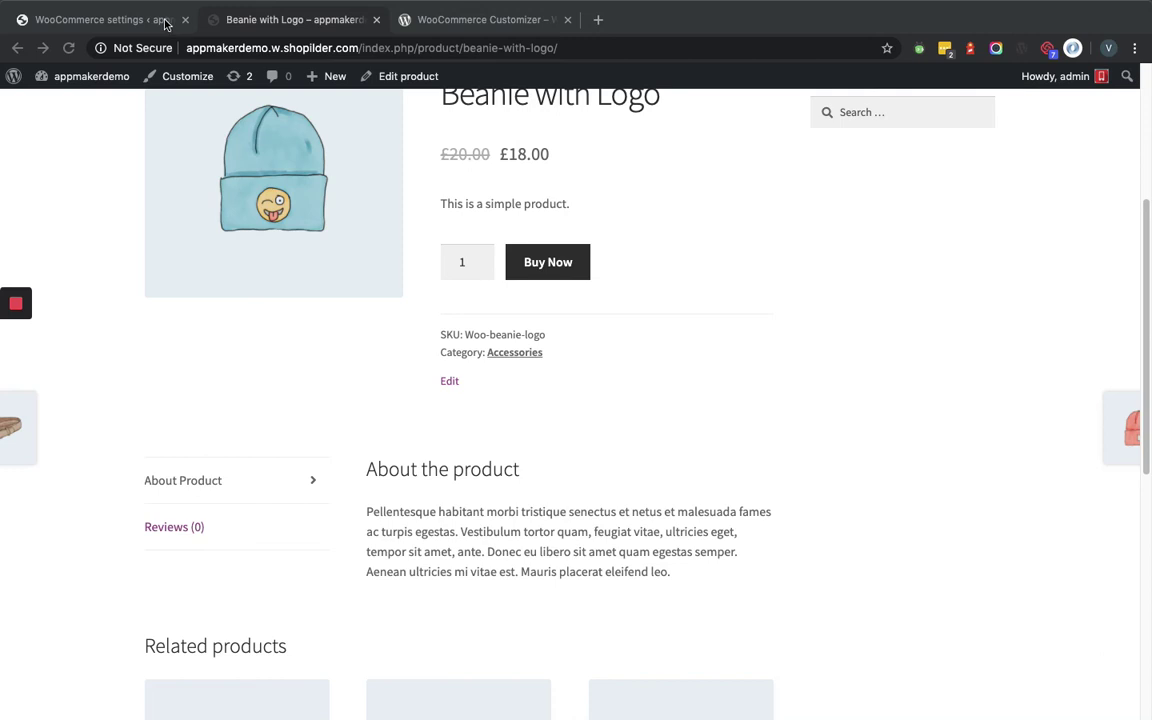
# Return to the Customizer settings, open the Checkout section and review its message and order button options.
pyautogui.click(110, 19)
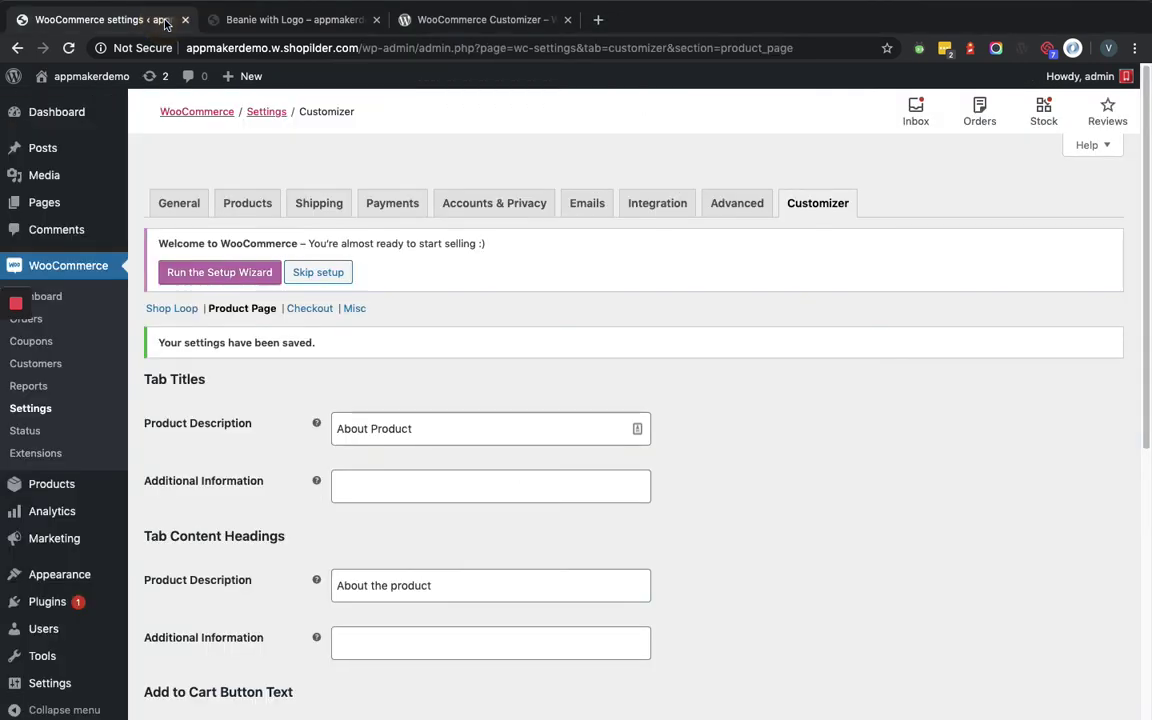
pyautogui.click(318, 313)
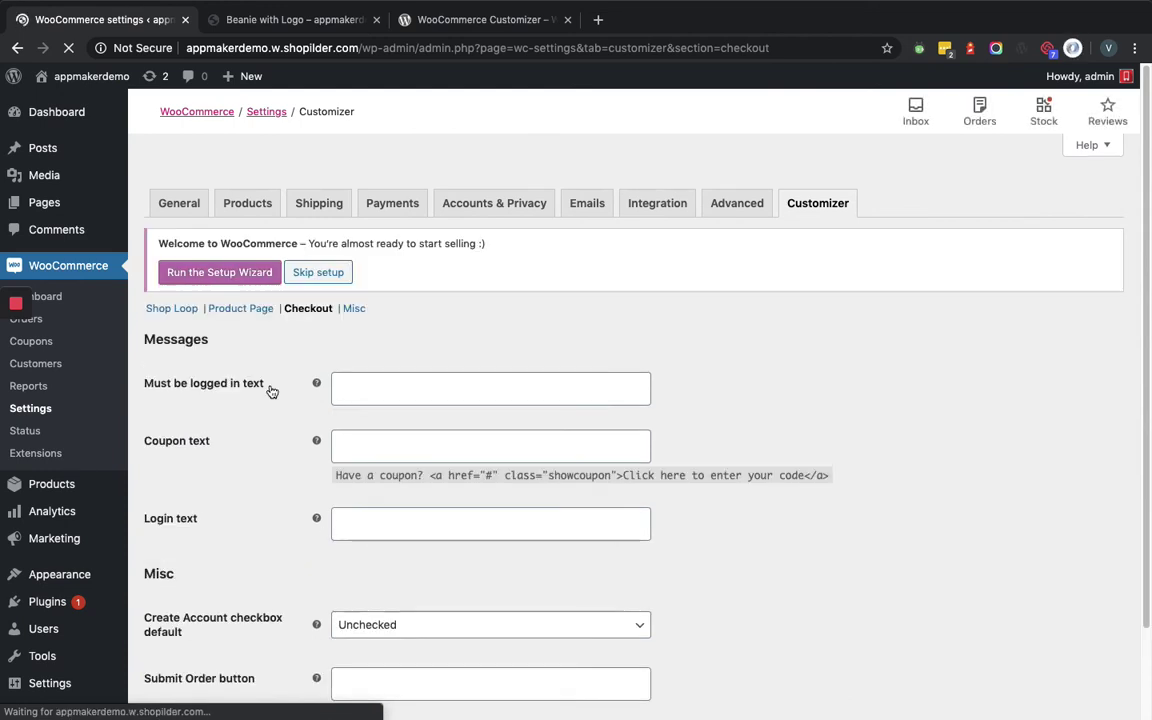
pyautogui.moveTo(15, 323)
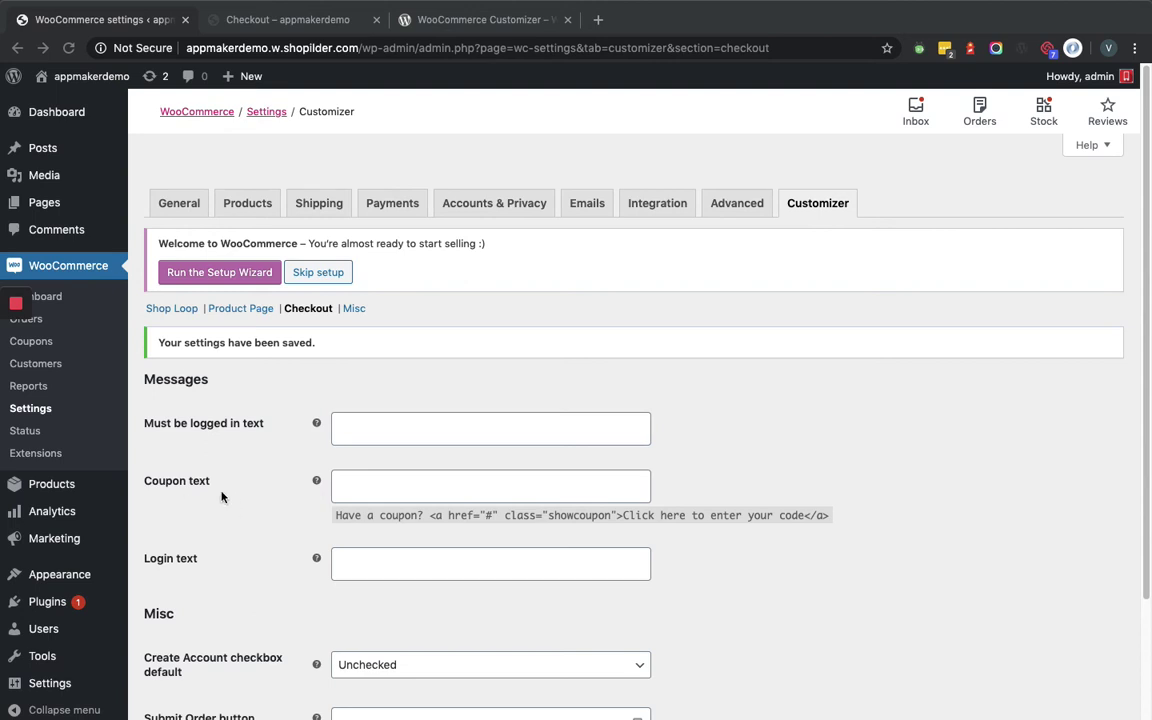
pyautogui.scroll(-1, 235, 570)
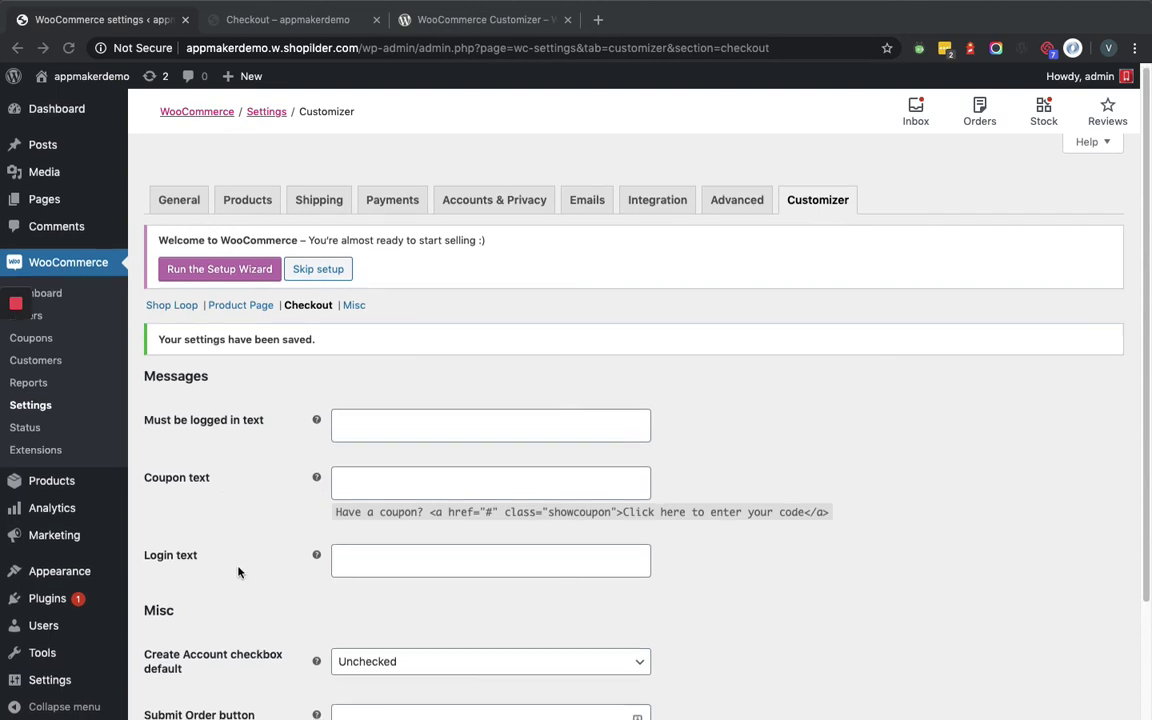
pyautogui.scroll(-3, 238, 572)
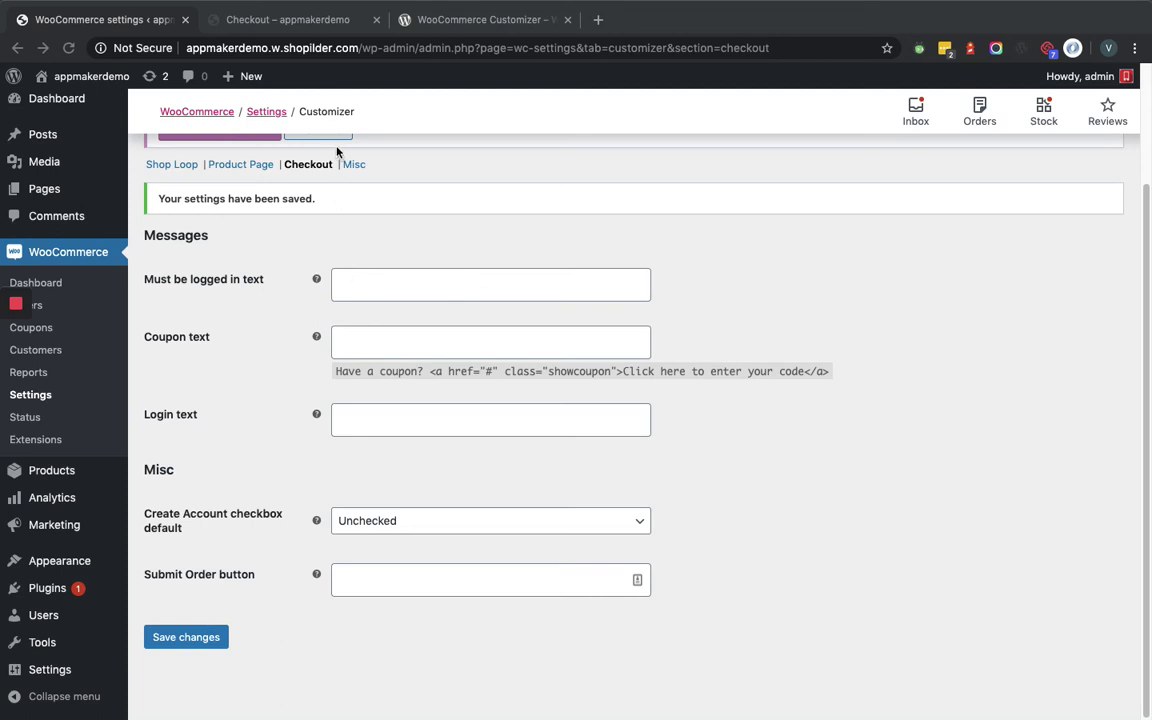
# Examine the storefront's Checkout page, looking at the coupon message and the order submission button.
pyautogui.click(290, 20)
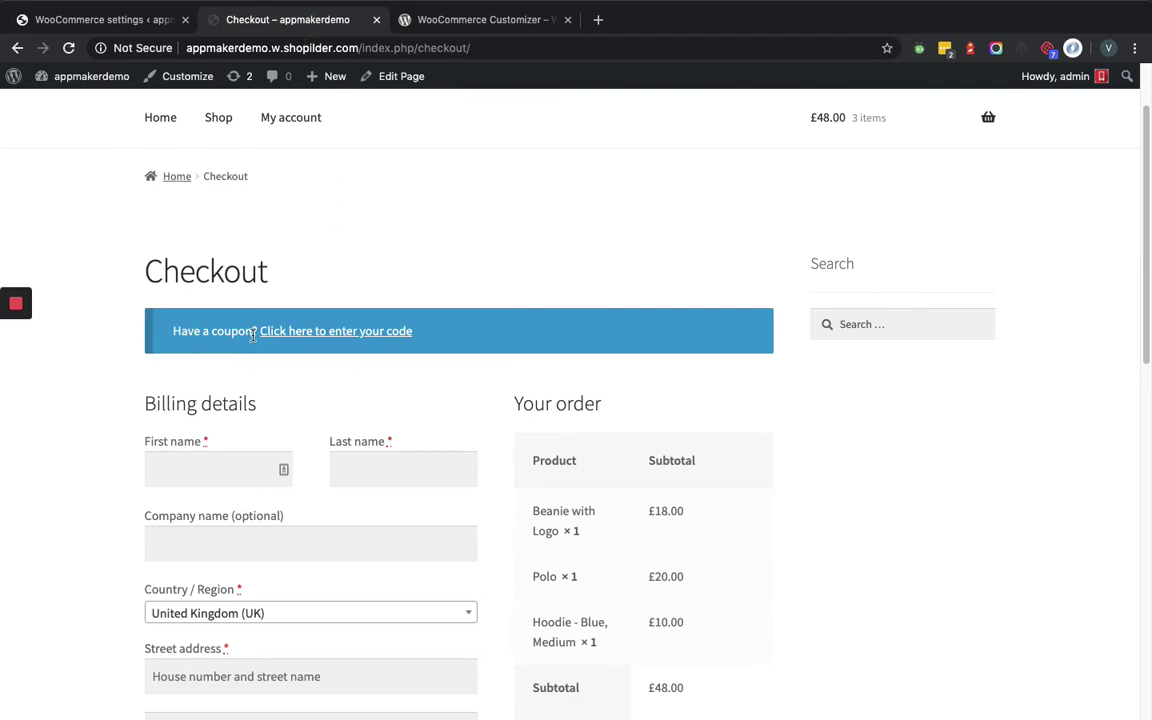
pyautogui.scroll(-8, 401, 386)
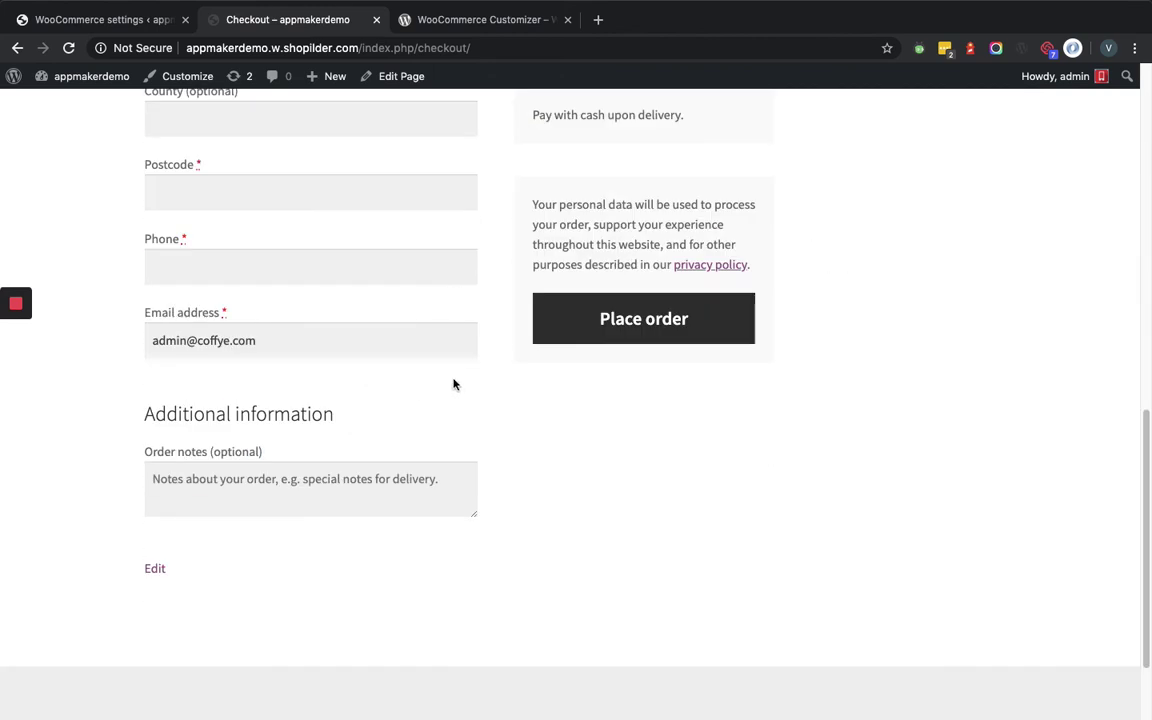
pyautogui.scroll(1, 589, 365)
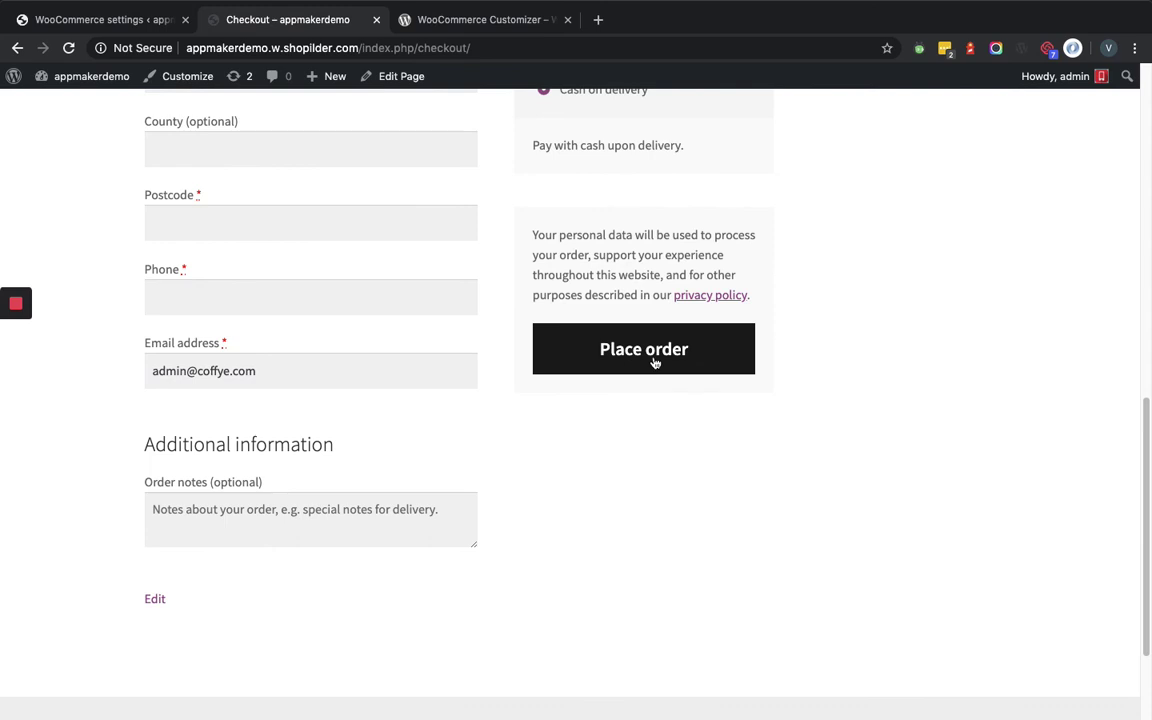
pyautogui.scroll(3, 640, 380)
pyautogui.scroll(6, 622, 398)
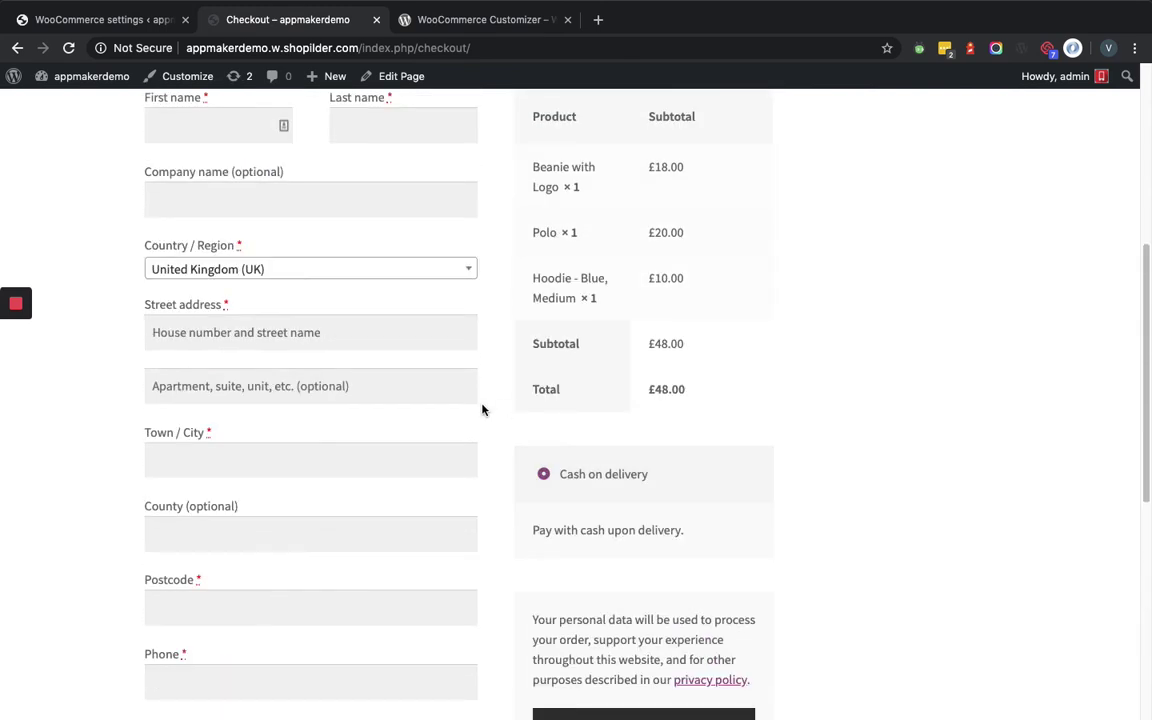
pyautogui.scroll(1, 483, 406)
pyautogui.scroll(1, 482, 406)
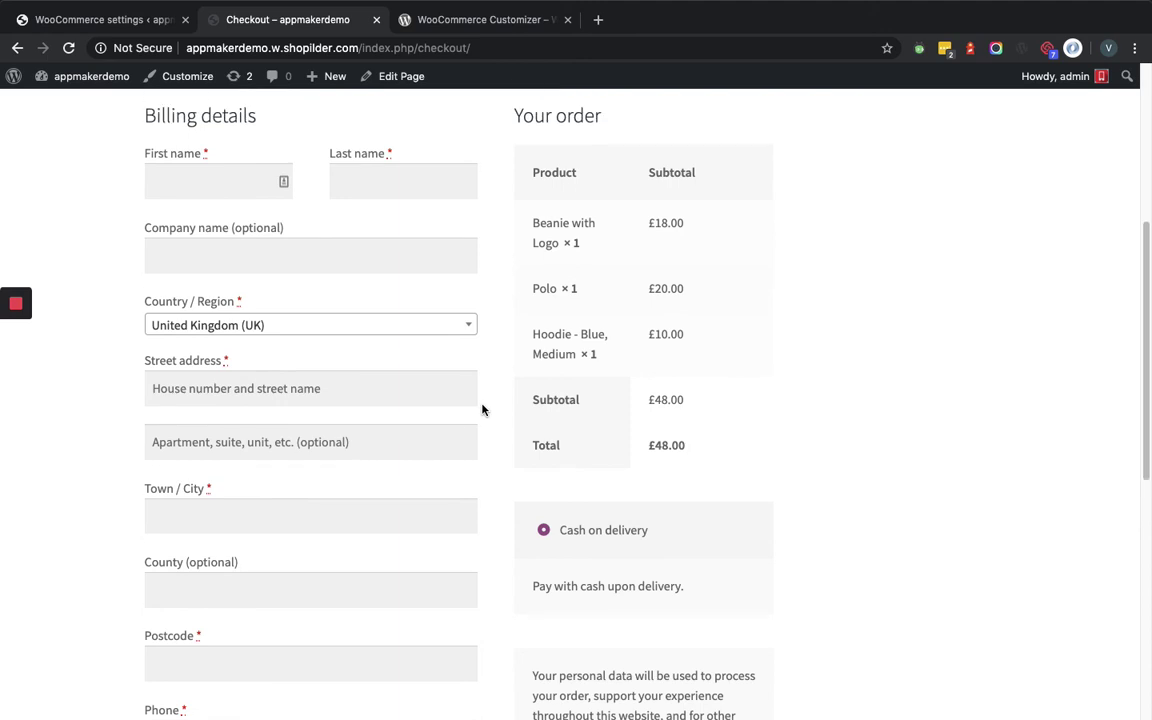
pyautogui.scroll(4, 450, 249)
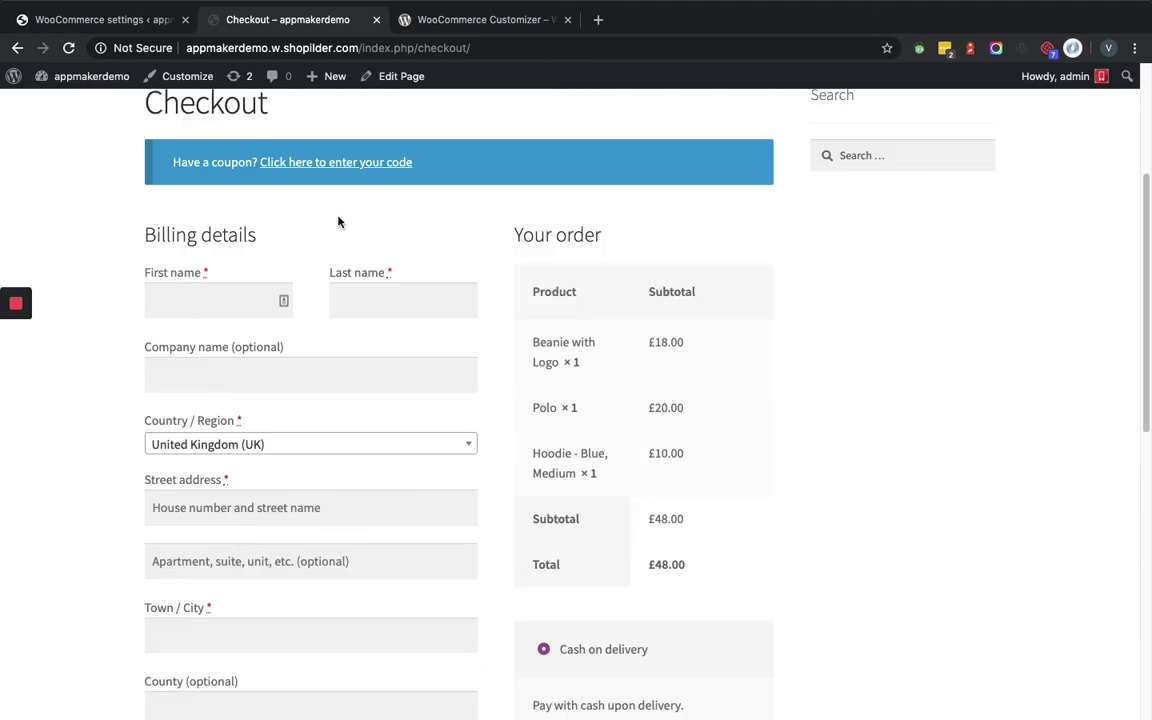
# Return to the Checkout customizer settings and set the "Must be logged in text" to "You need to be logged in".
pyautogui.click(118, 19)
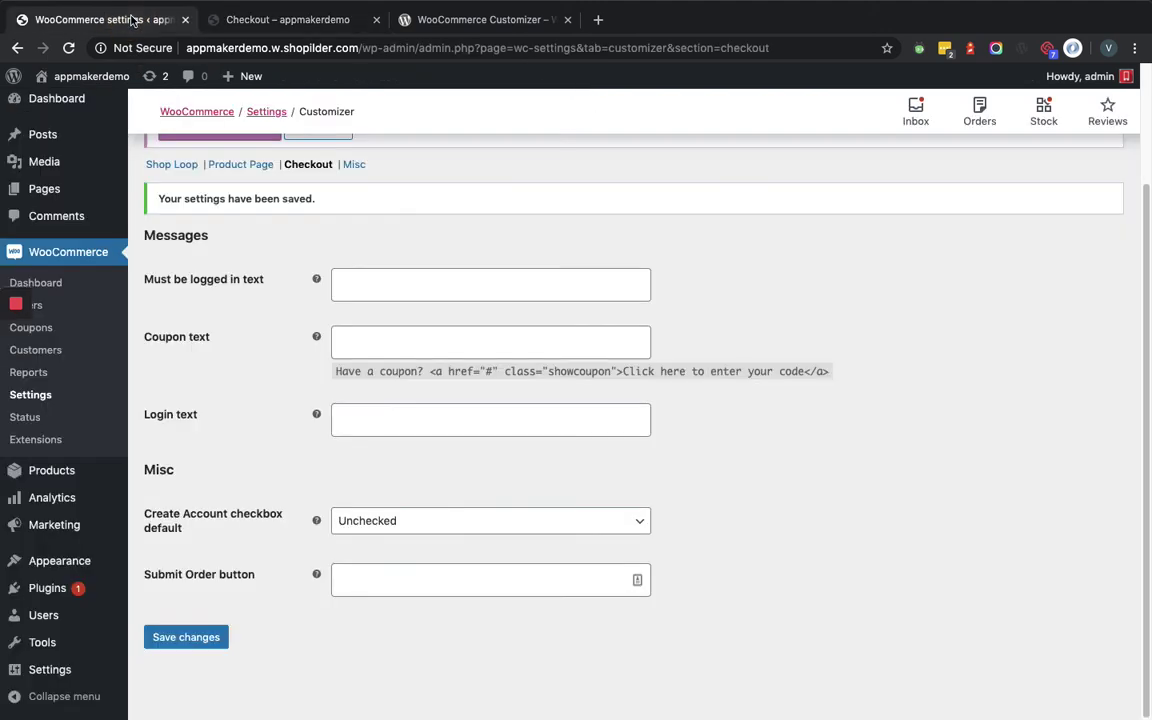
pyautogui.click(356, 281)
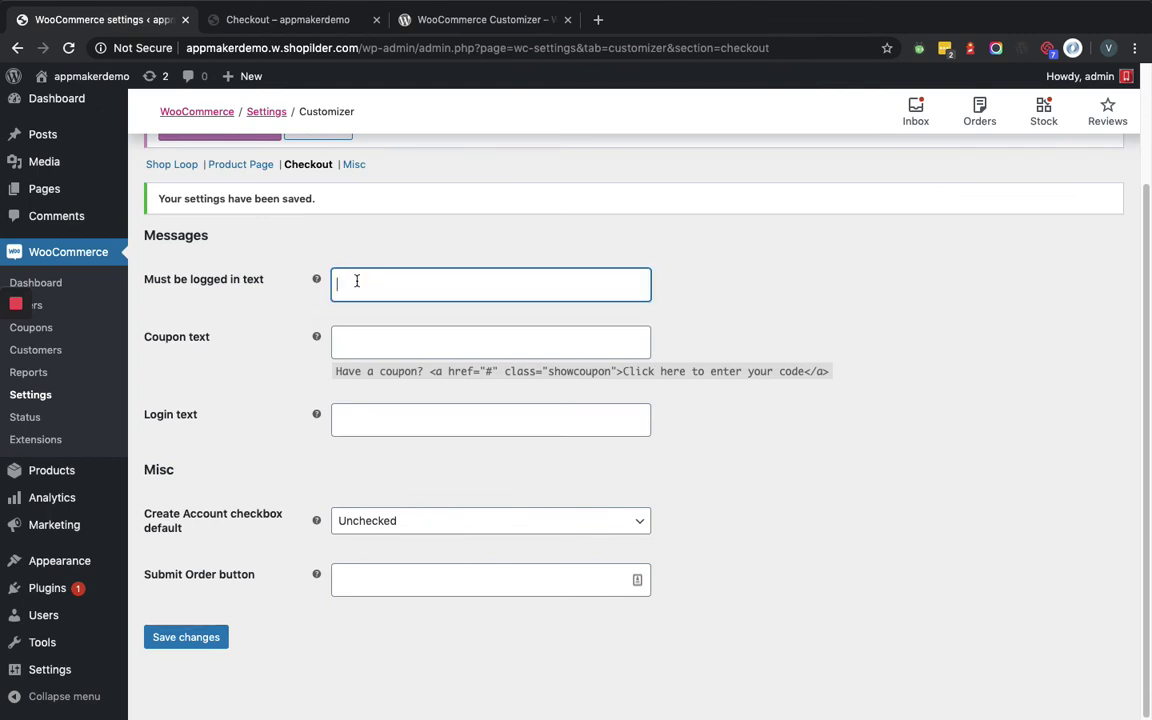
pyautogui.write('You need to be lo')
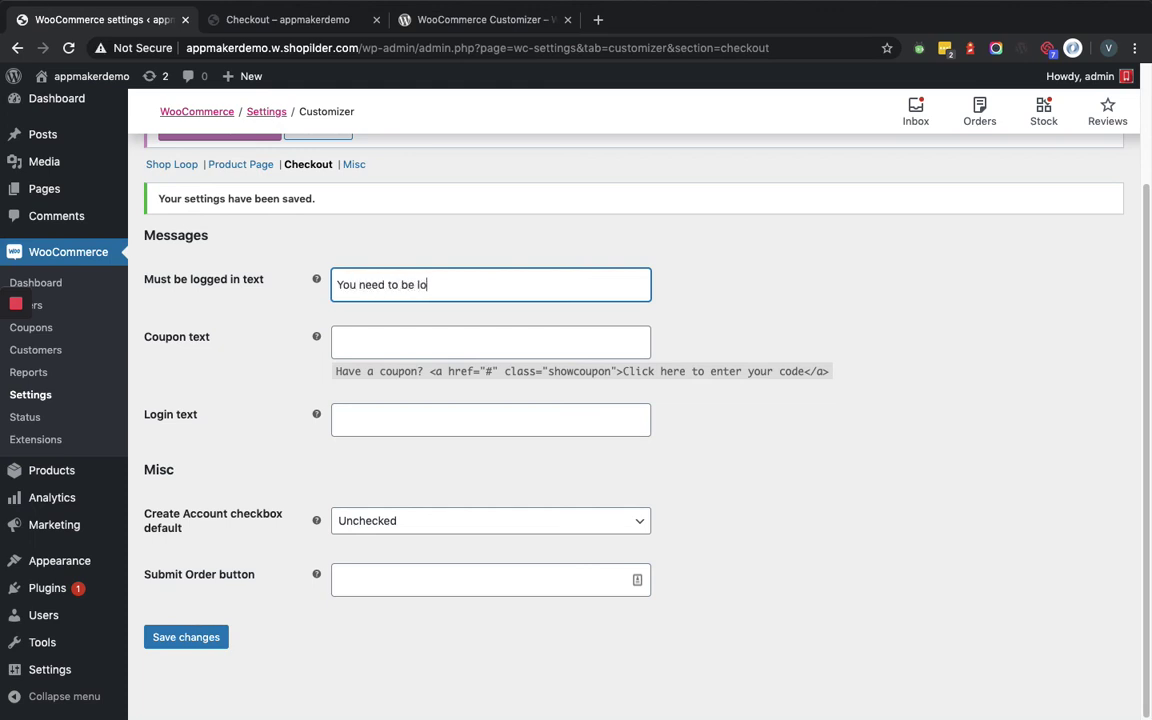
pyautogui.write('gged in')
# Set the Coupon text to "Apply your coupon here", with "here" as the showcoupon link.
pyautogui.click(352, 342)
pyautogui.press('Down')
pyautogui.click(390, 391)
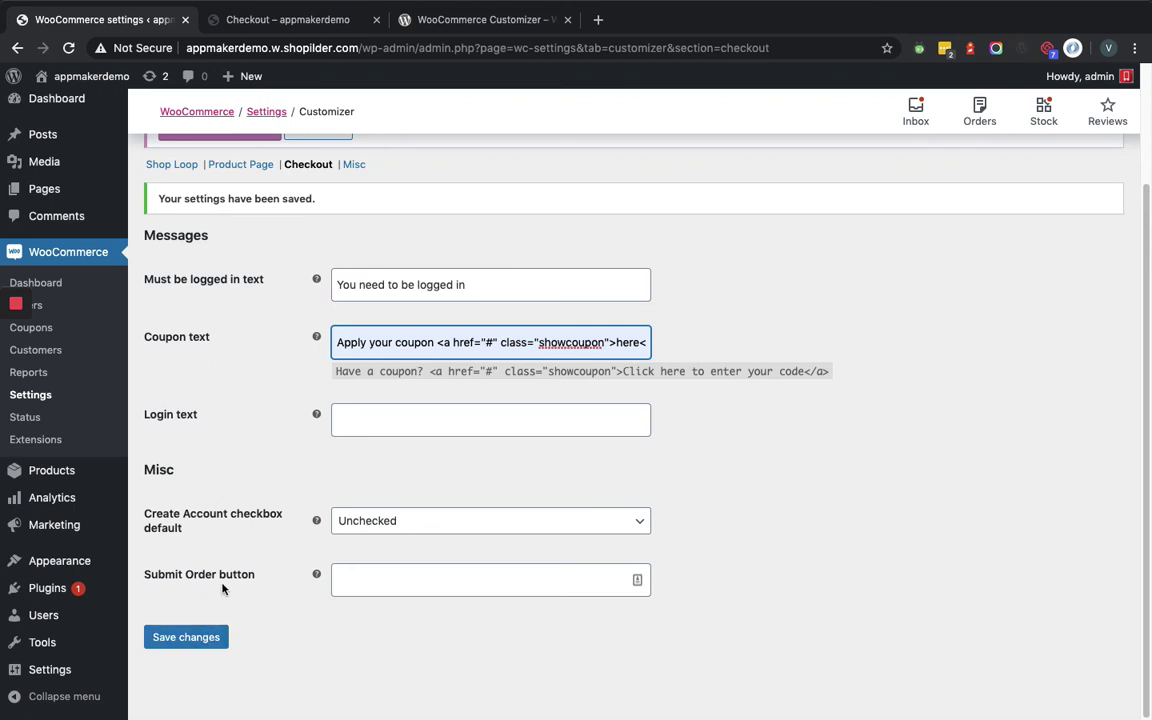
# Set the Submit Order button text to "Purchase" and save the checkout customizer settings.
pyautogui.click(352, 580)
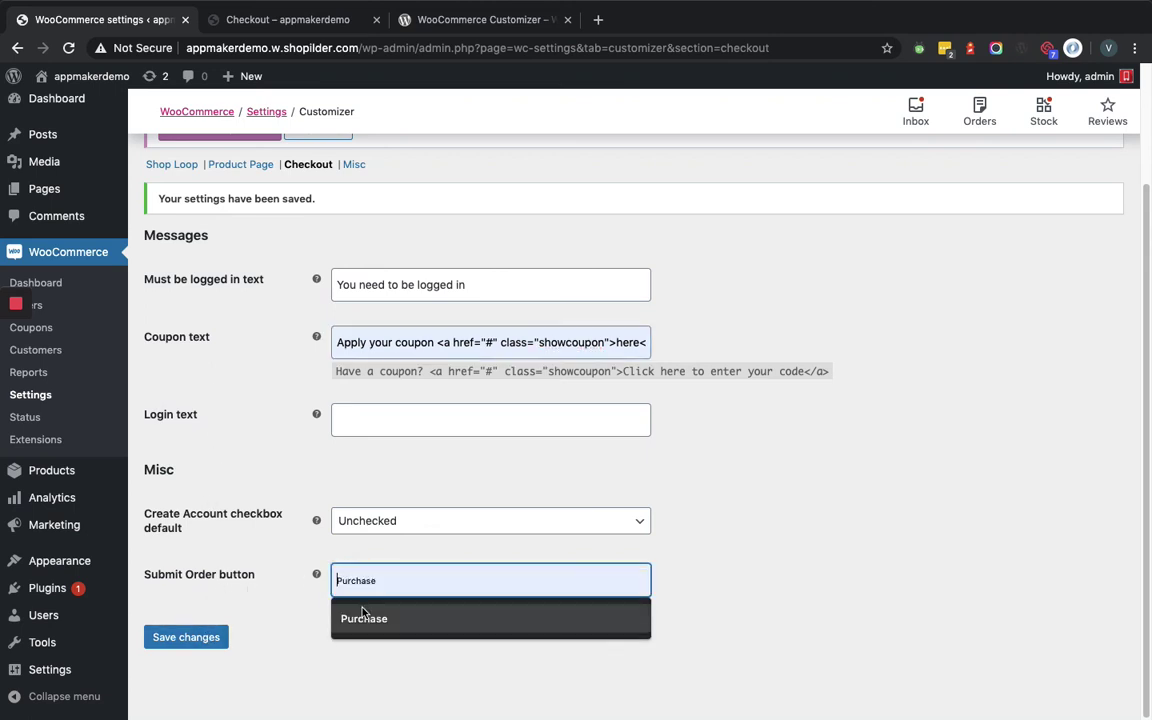
pyautogui.click(363, 618)
pyautogui.click(203, 638)
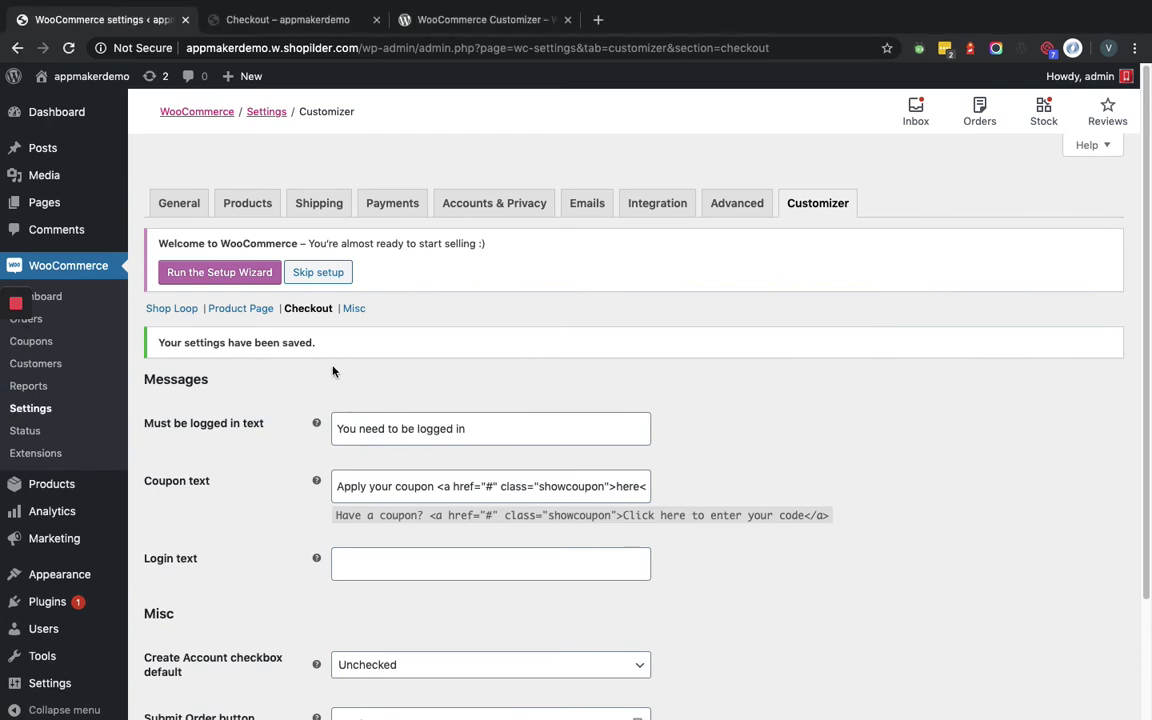
# Reload the storefront's Checkout page and check the customized coupon message and order submission button.
pyautogui.click(289, 14)
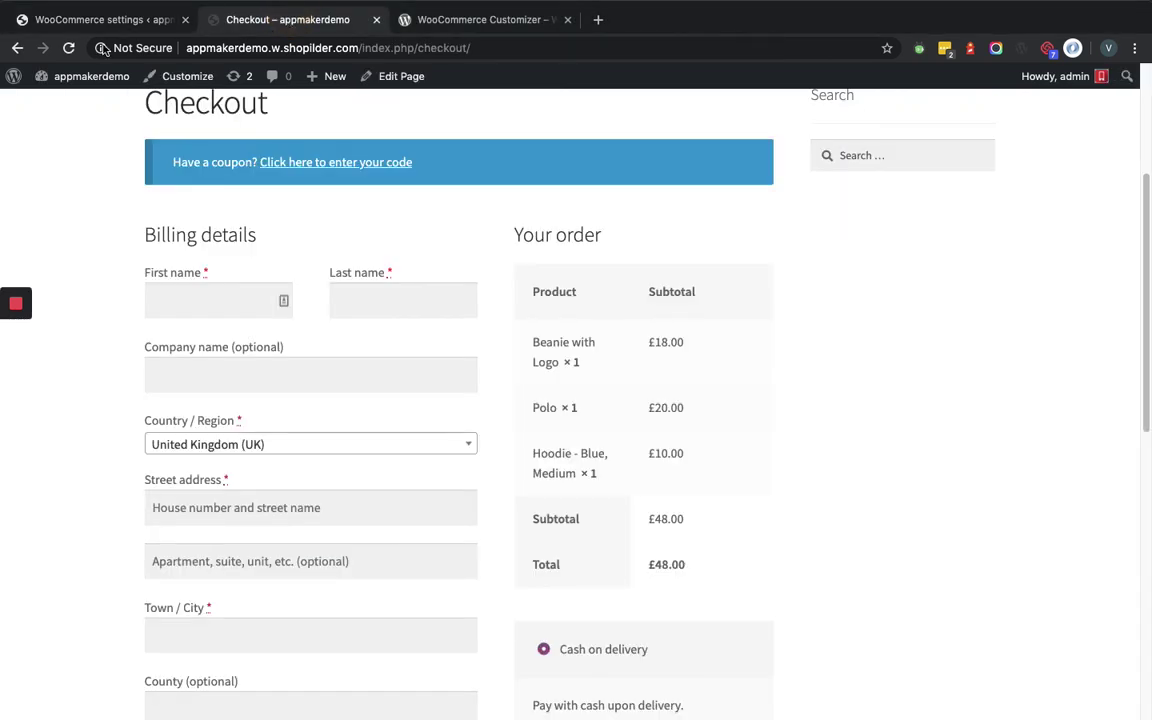
pyautogui.click(70, 49)
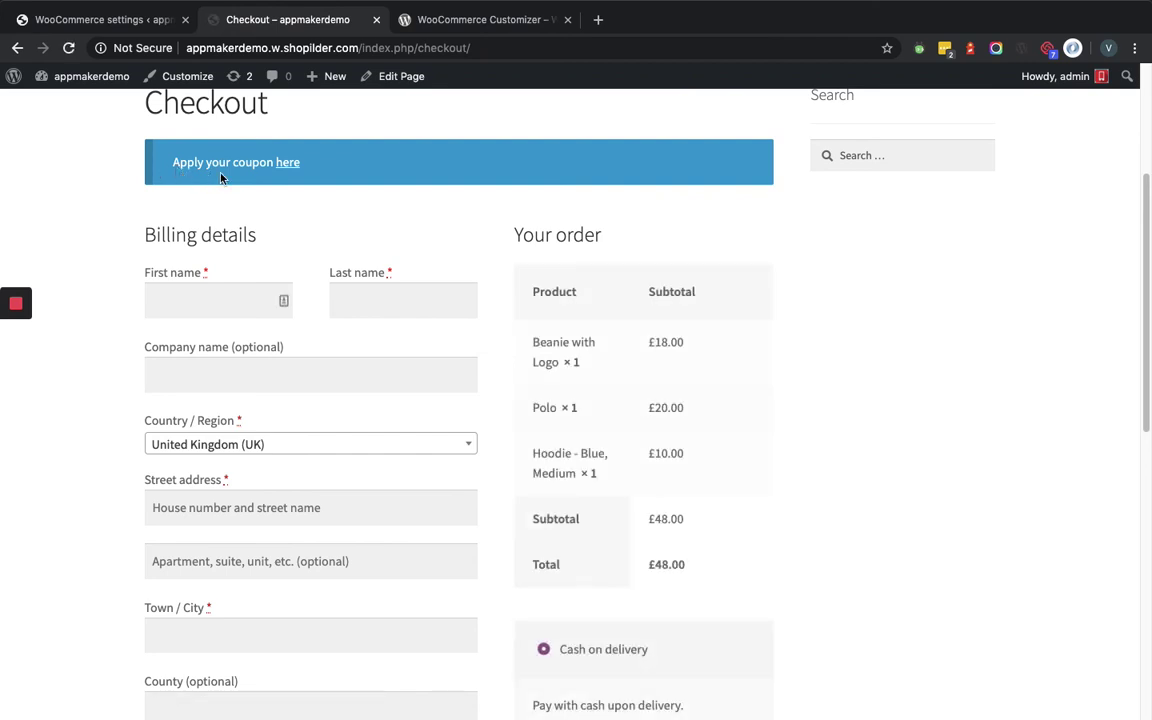
pyautogui.scroll(-1, 298, 226)
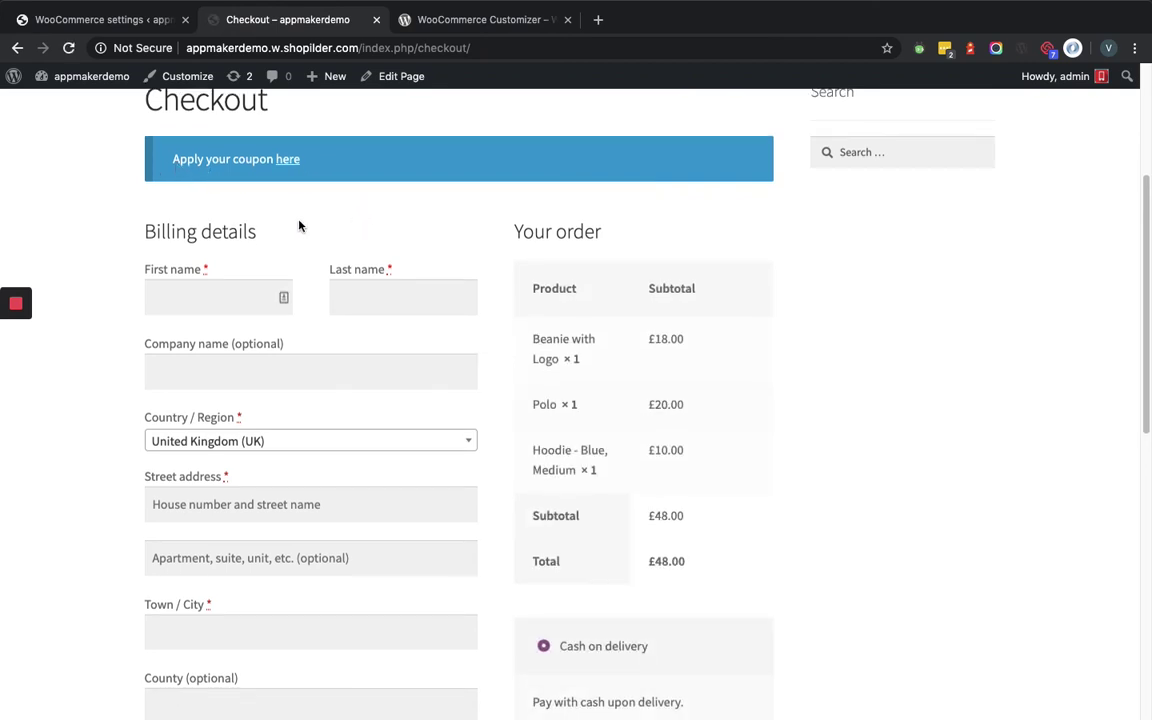
pyautogui.scroll(-10, 305, 228)
pyautogui.scroll(2, 470, 248)
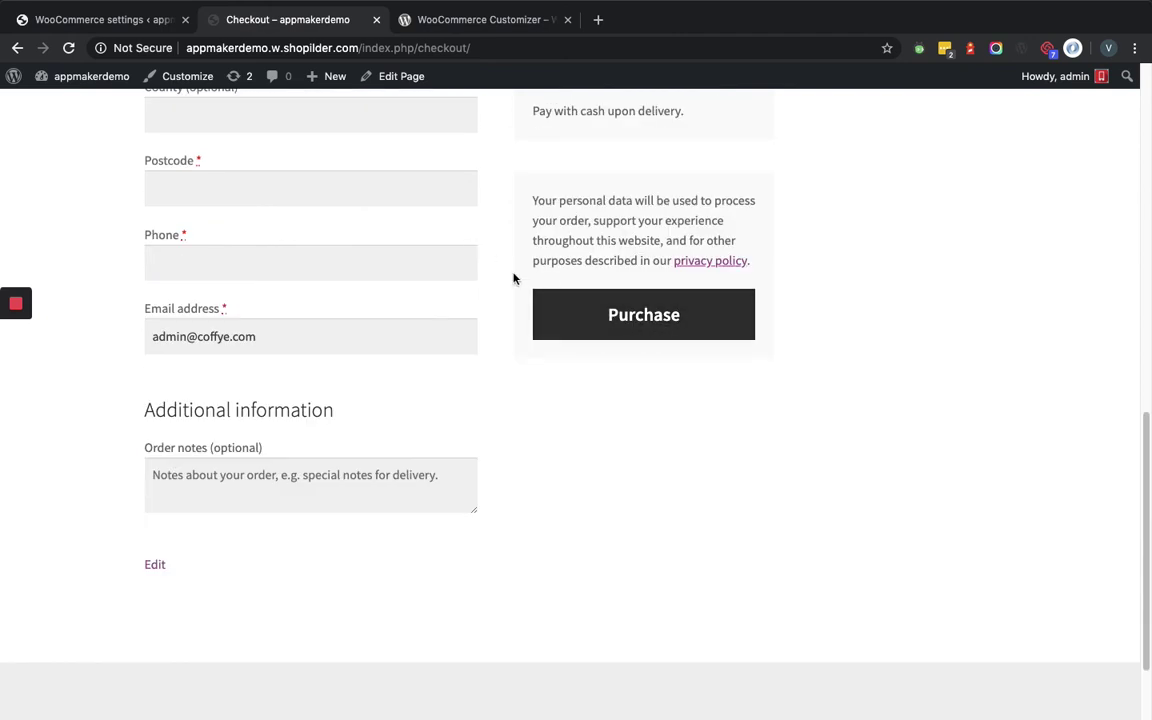
pyautogui.scroll(3, 487, 279)
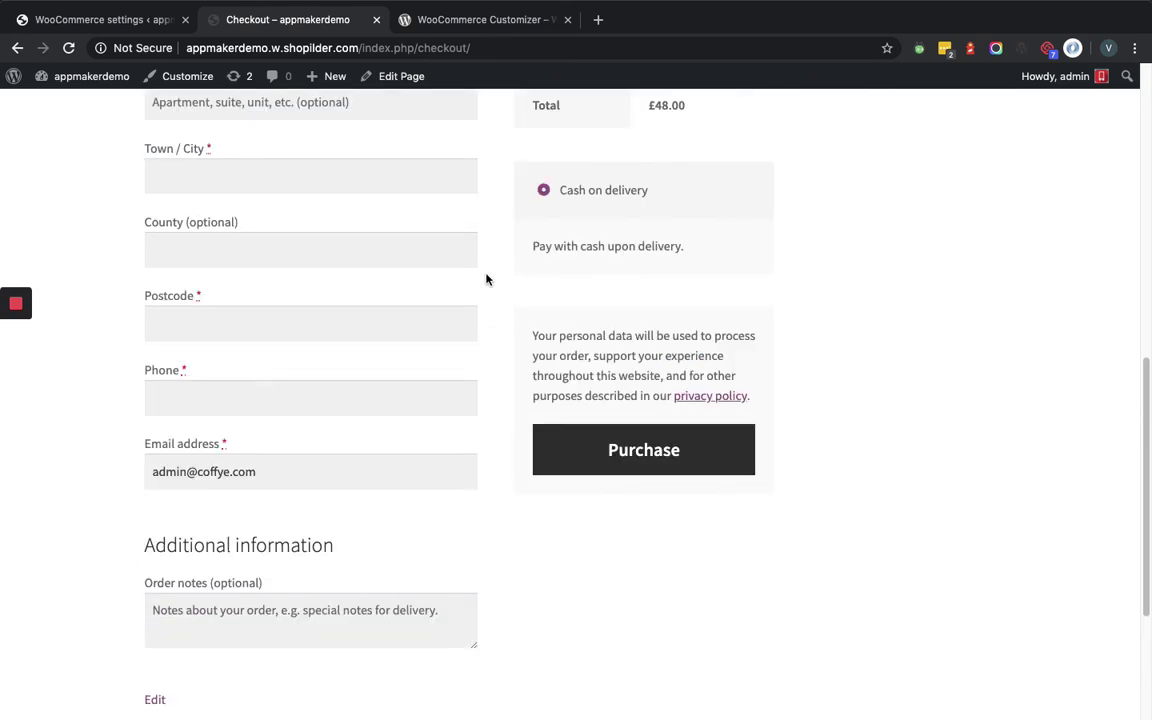
pyautogui.scroll(1, 493, 300)
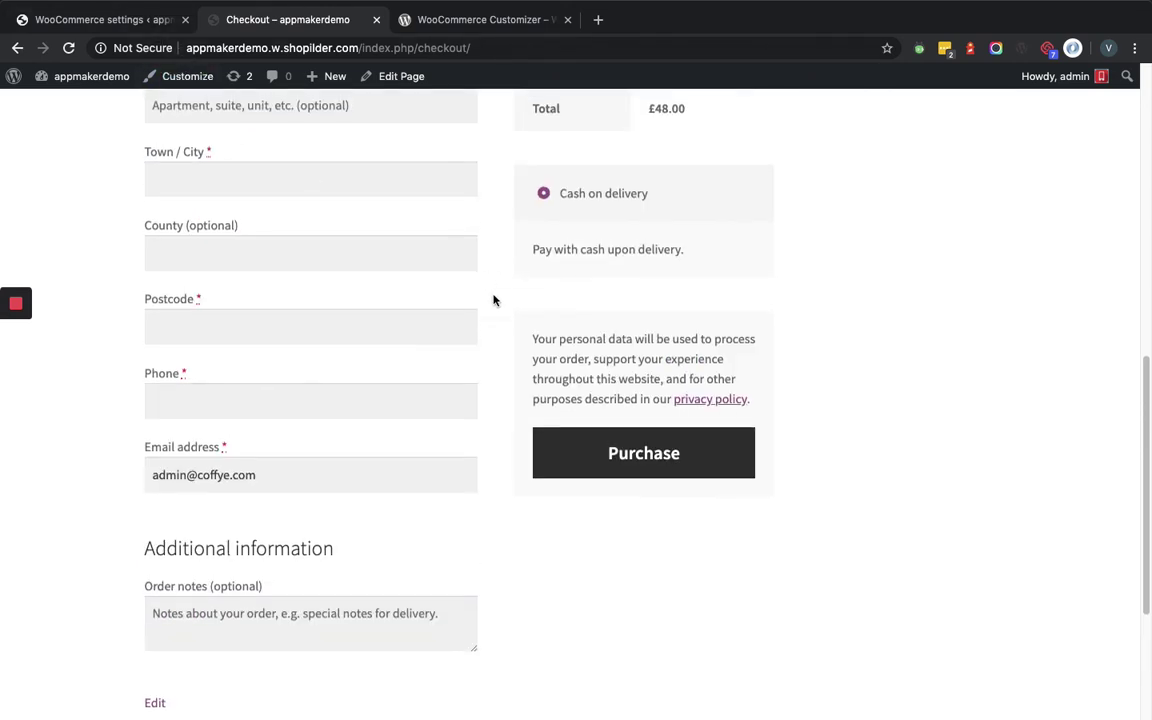
pyautogui.scroll(1, 493, 300)
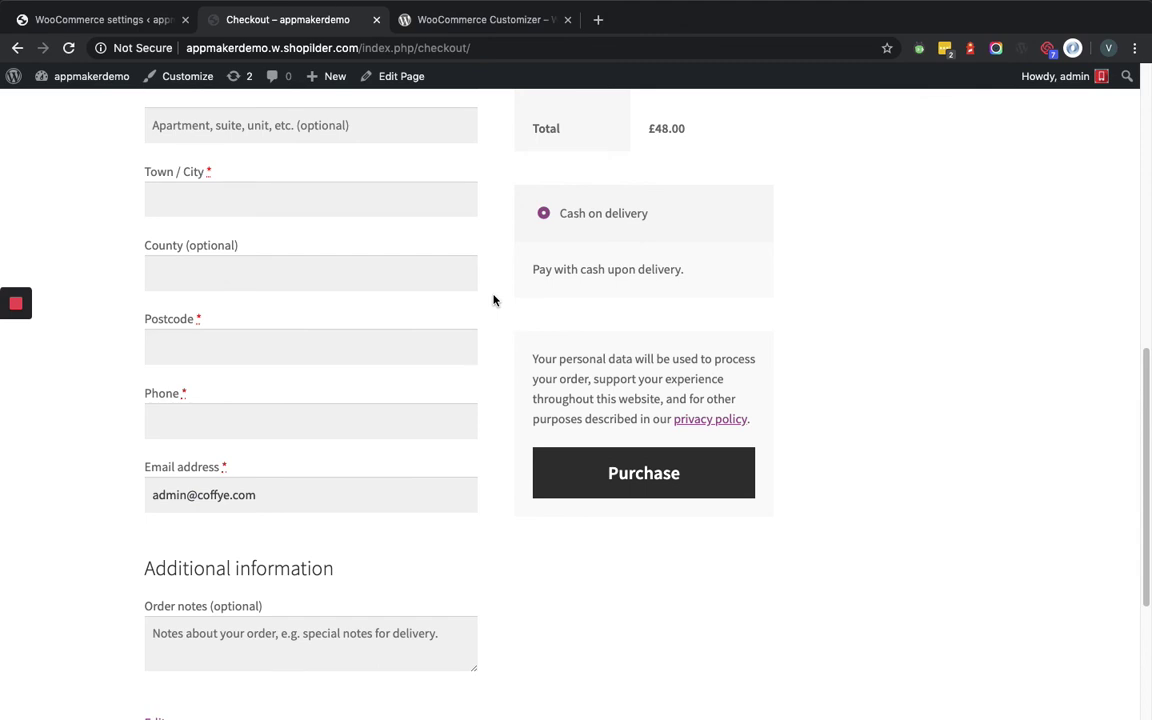
pyautogui.scroll(5, 493, 300)
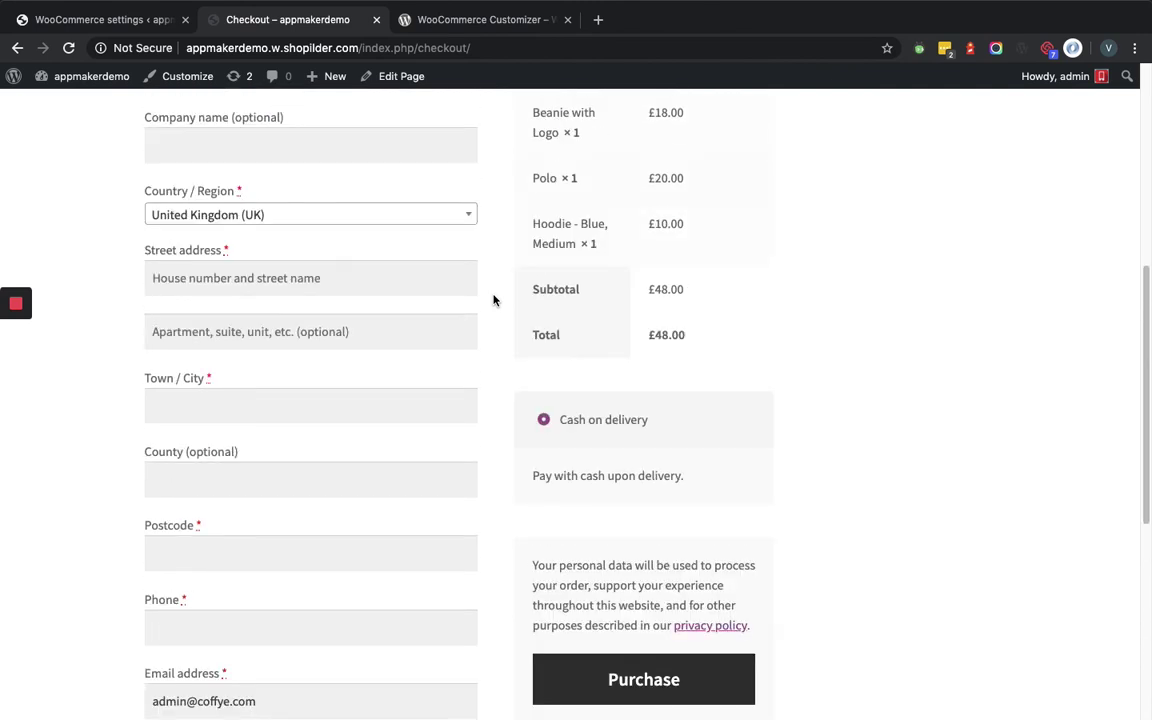